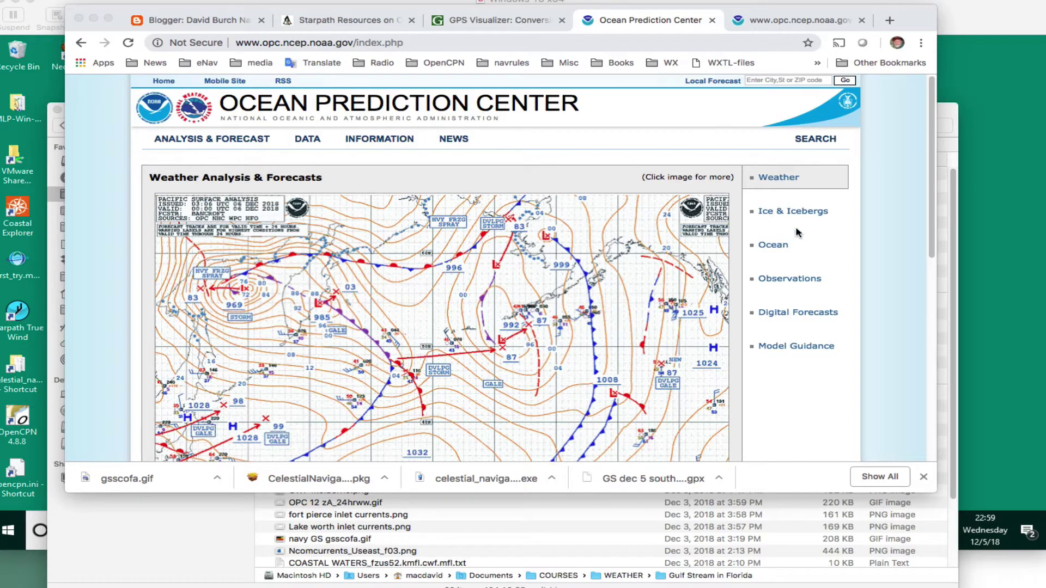
# Show the Ocean analysis chart spanning 82 W to 52 W on the OPC home page
pyautogui.doubleClick(774, 246)
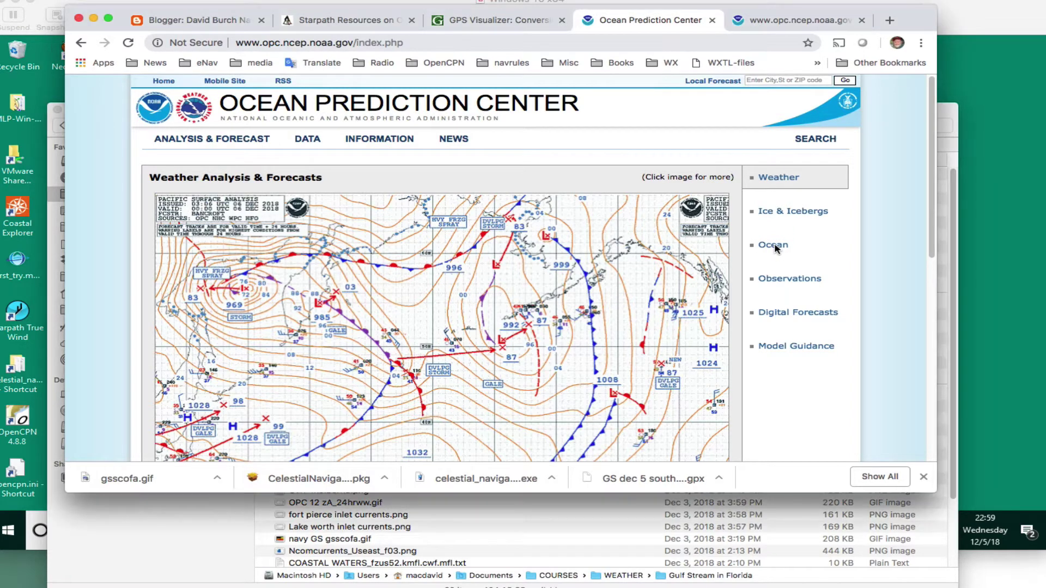
# Go through Ocean Products to the U.S. Navy Gulf Stream imagery page
pyautogui.scroll(-7, 492, 322)
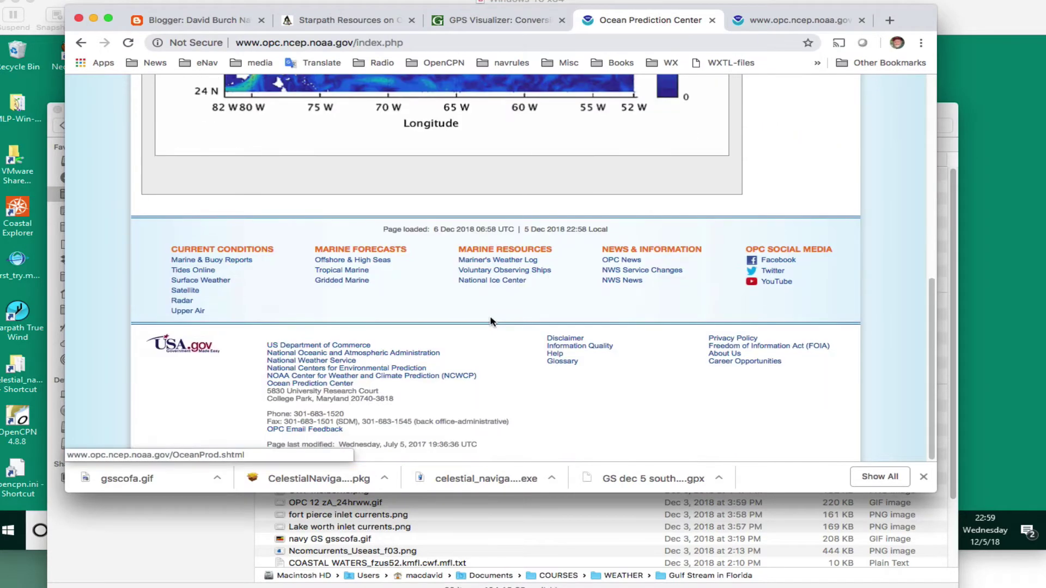
pyautogui.scroll(3, 492, 323)
pyautogui.scroll(2, 492, 323)
pyautogui.click(493, 300)
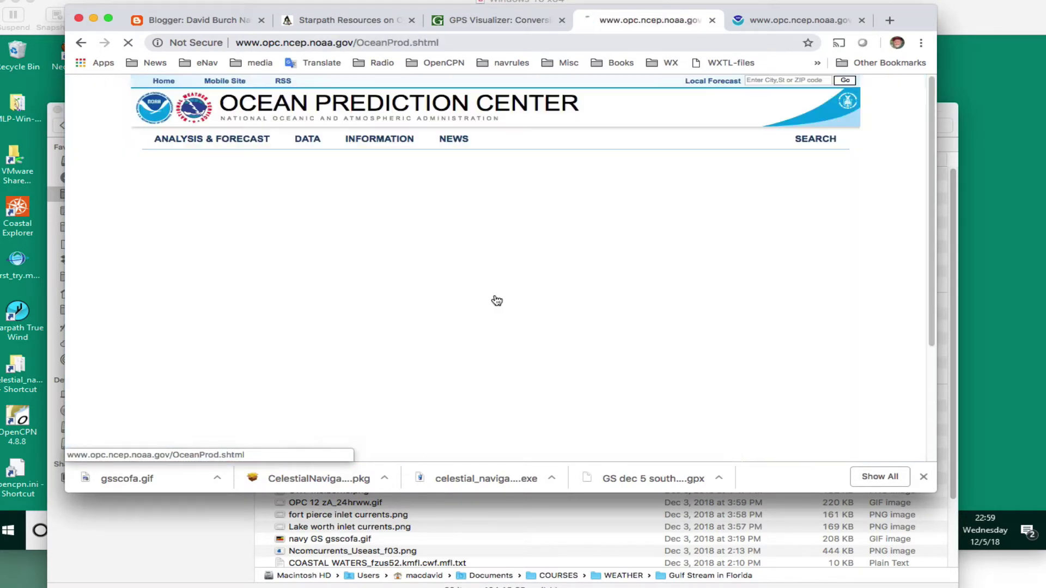
pyautogui.scroll(-1, 496, 300)
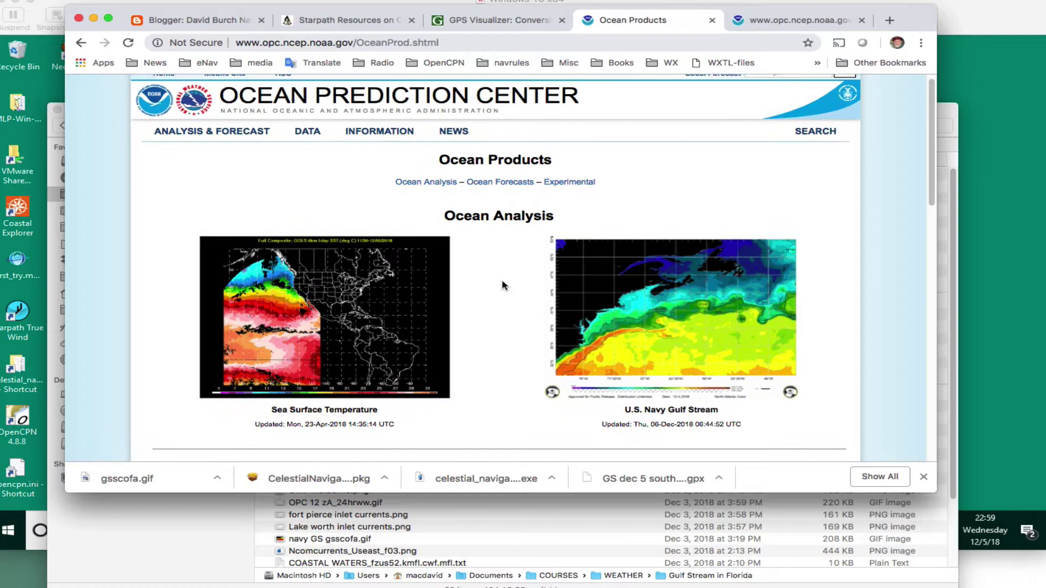
pyautogui.scroll(-2, 492, 309)
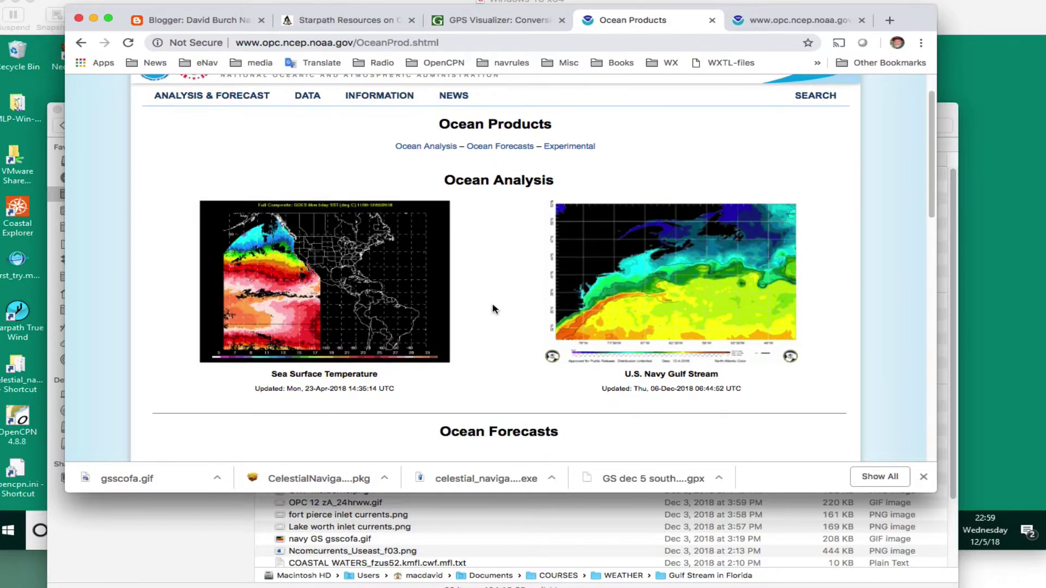
pyautogui.click(687, 297)
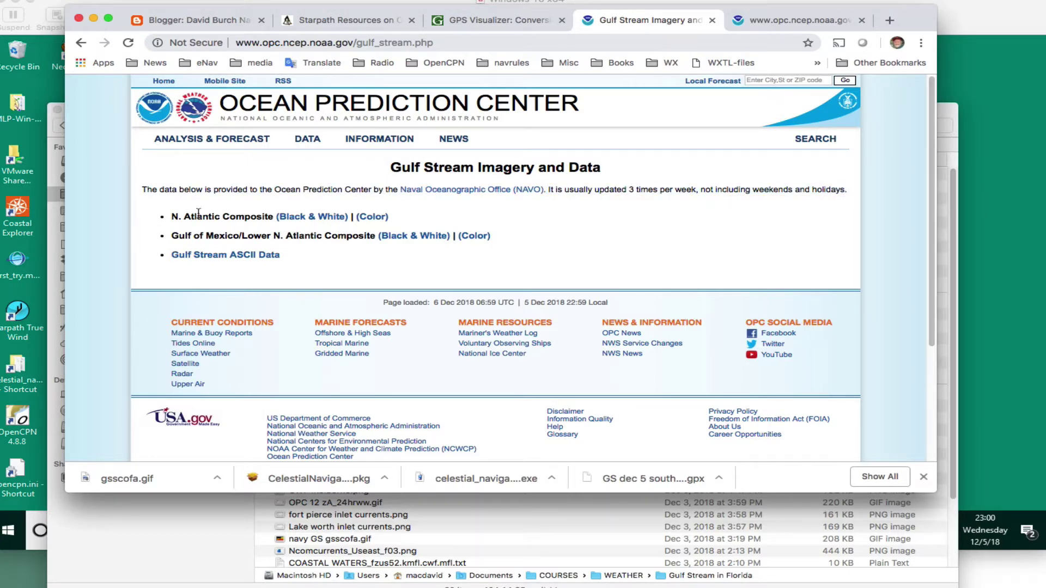
# View the colour North Atlantic composite at full resolution, then fit it back to the window
pyautogui.click(375, 218)
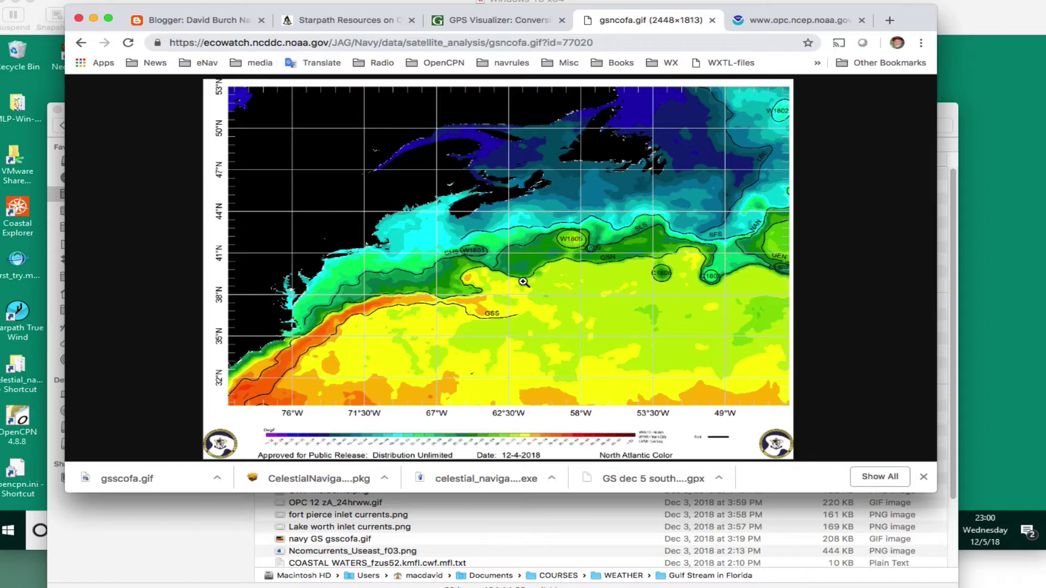
pyautogui.click(420, 311)
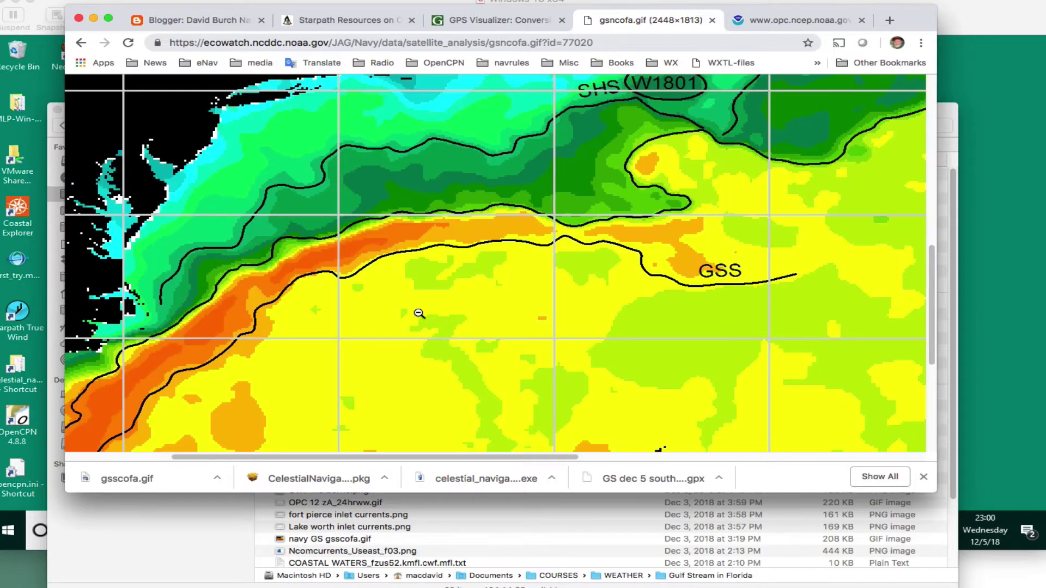
pyautogui.scroll(-5, 415, 315)
pyautogui.moveTo(520, 458); pyautogui.dragTo(417, 223)
pyautogui.click(417, 223)
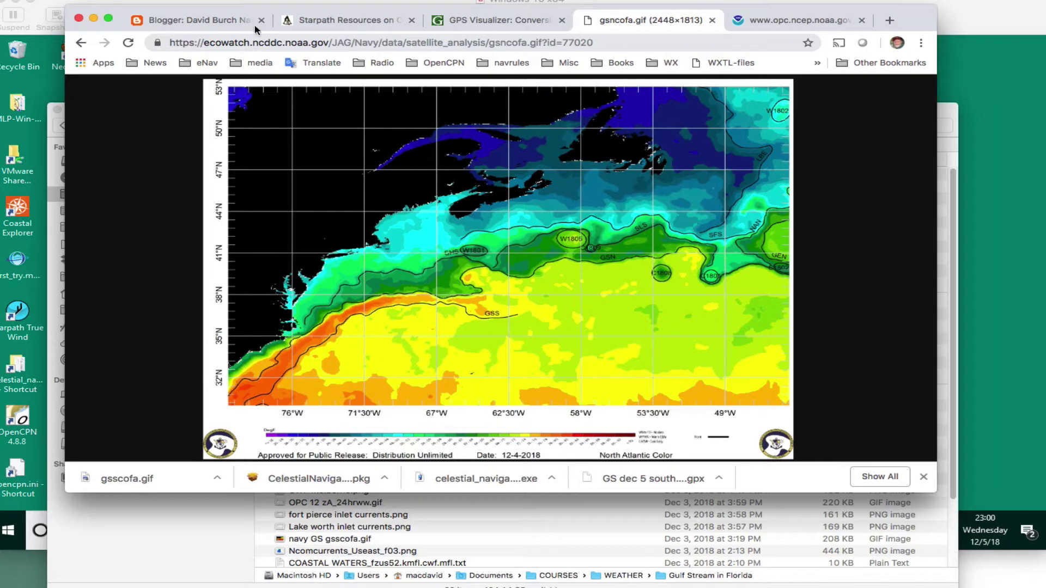
# Open the colour Gulf of Mexico composite (gsscofa.gif) and zoom it in and out
pyautogui.click(79, 44)
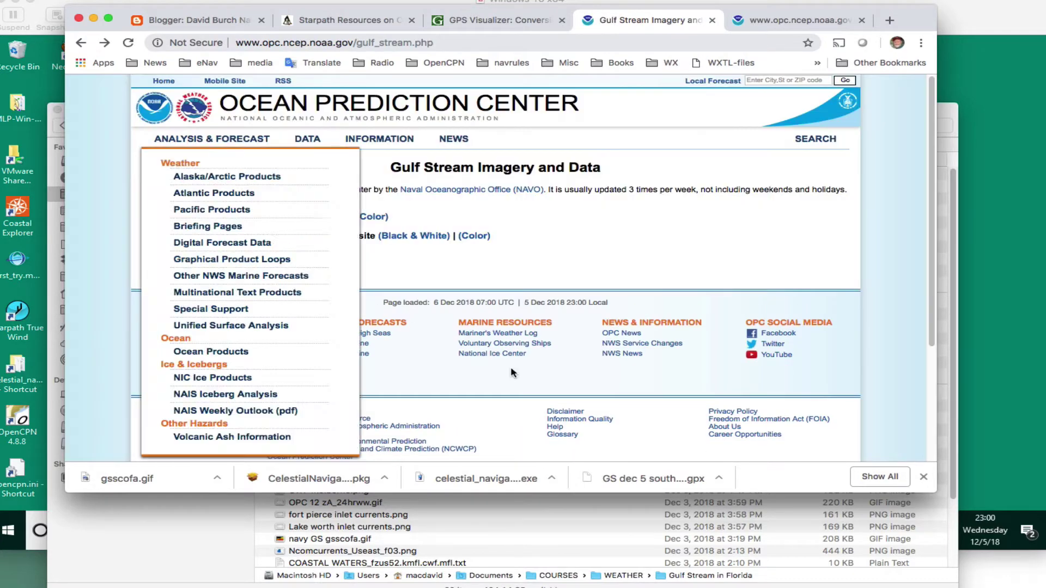
pyautogui.click(490, 242)
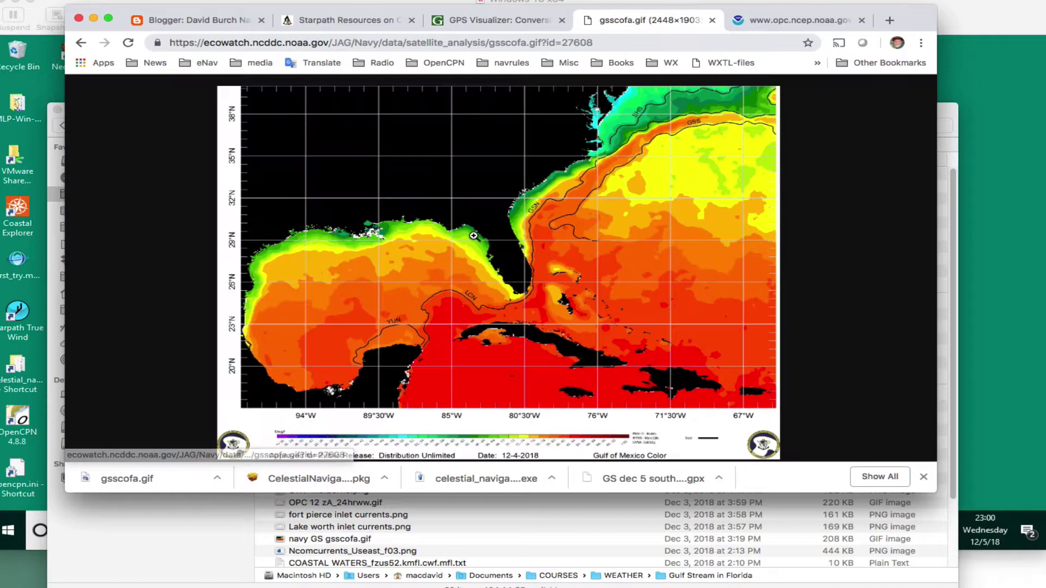
pyautogui.click(480, 296)
pyautogui.scroll(-3, 652, 306)
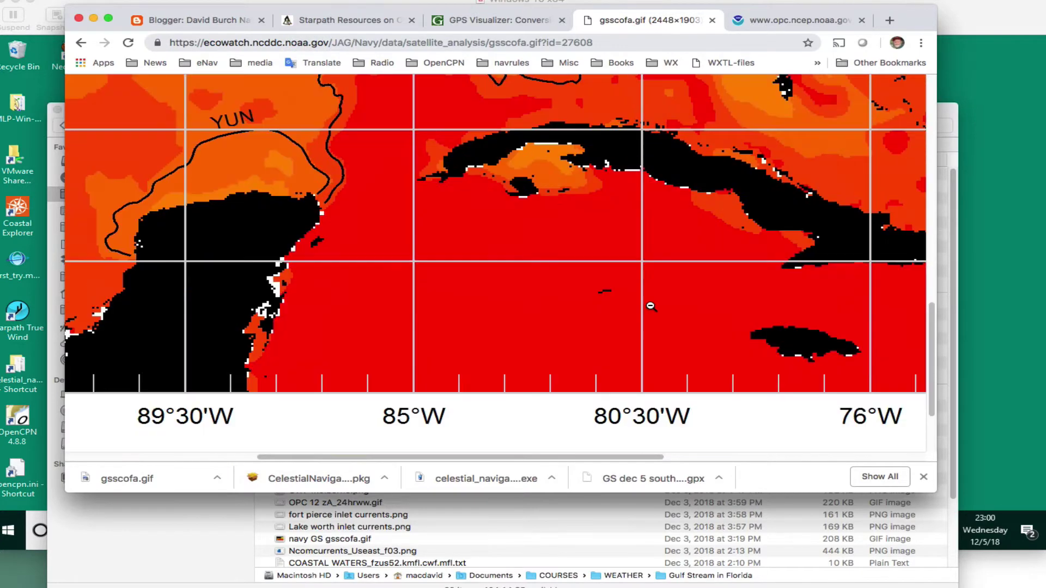
pyautogui.click(595, 253)
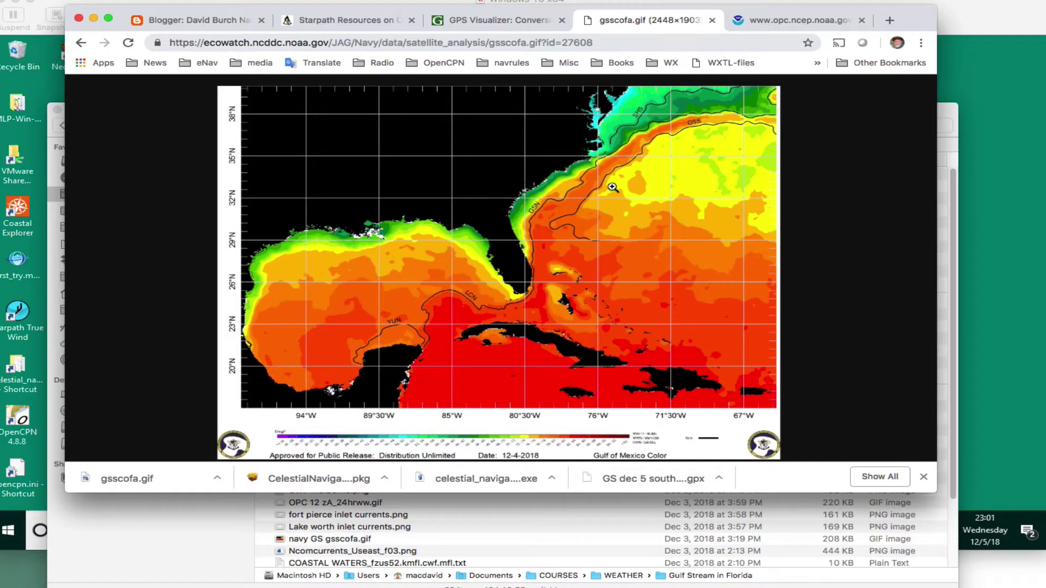
# Cancel saving the Gulf of Mexico map image and go back to the Gulf Stream imagery list
pyautogui.rightClick(476, 185)
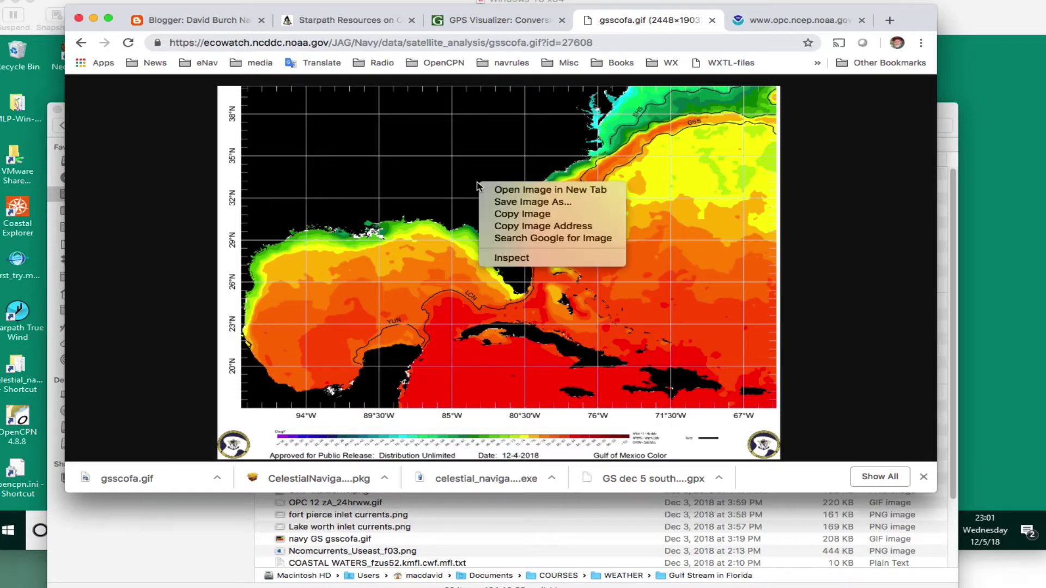
pyautogui.click(516, 202)
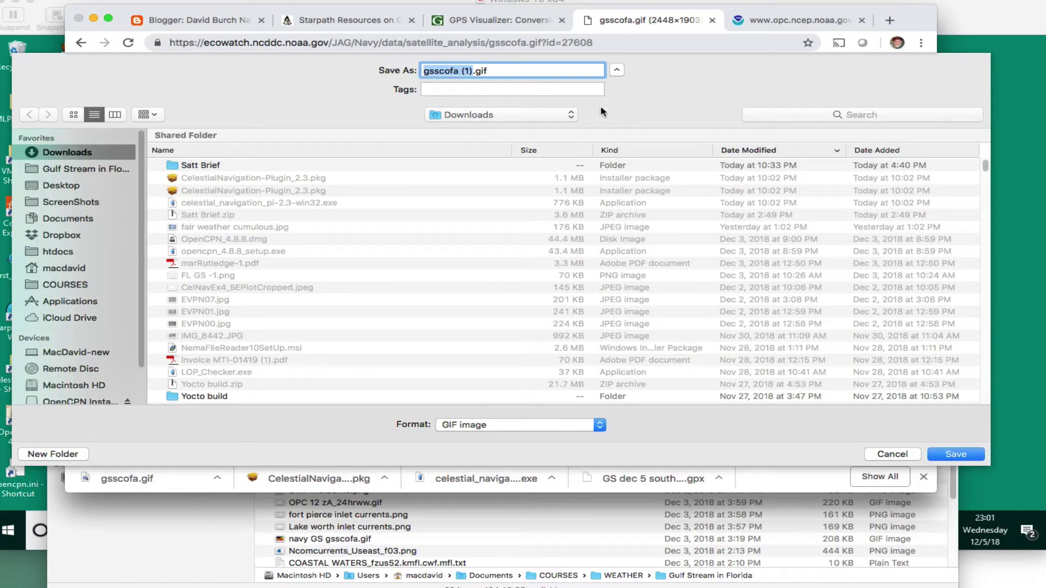
pyautogui.click(891, 453)
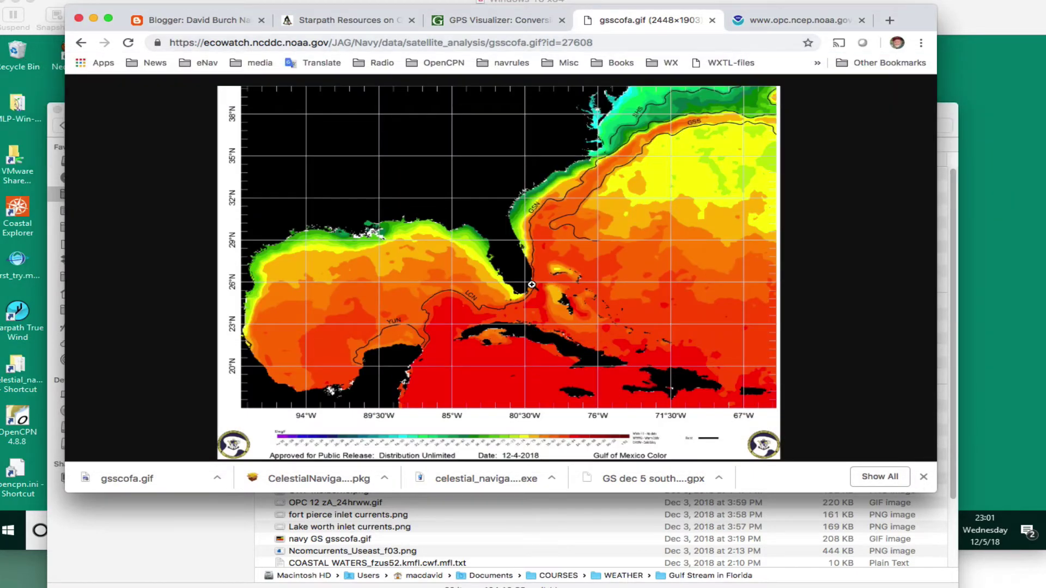
pyautogui.click(81, 44)
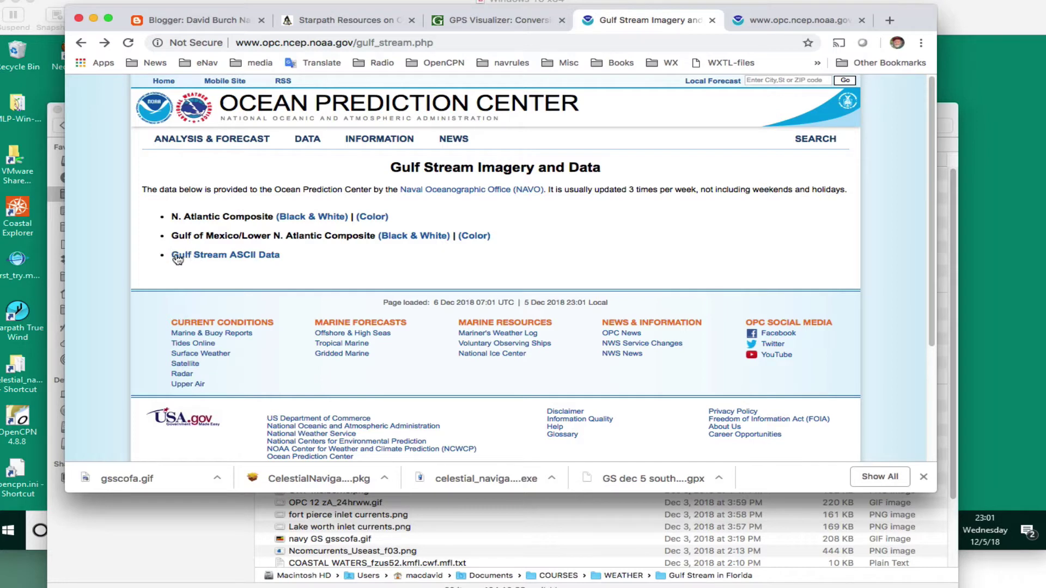
pyautogui.click(251, 257)
pyautogui.scroll(-15, 430, 354)
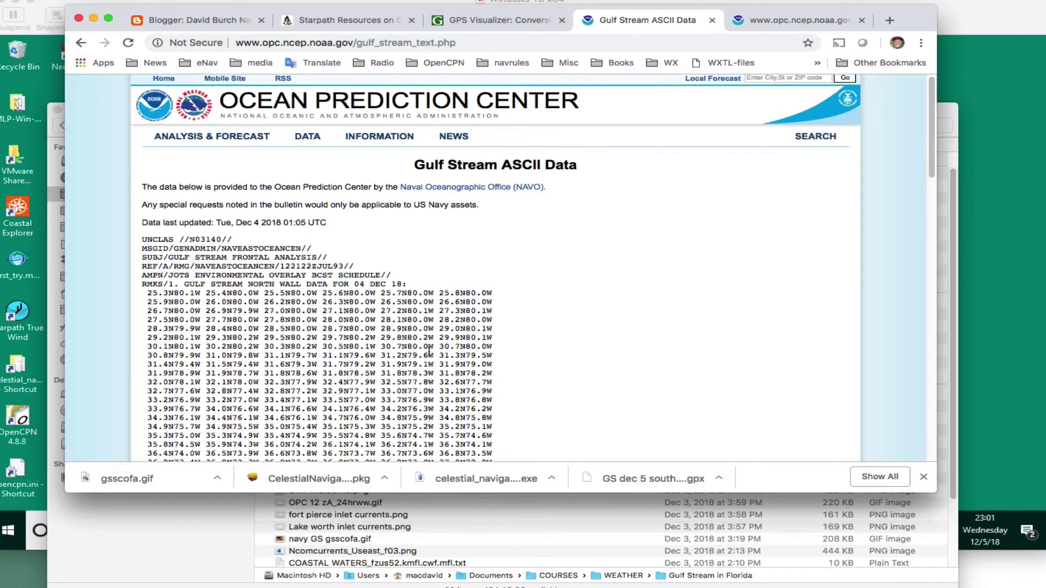
pyautogui.scroll(10, 430, 354)
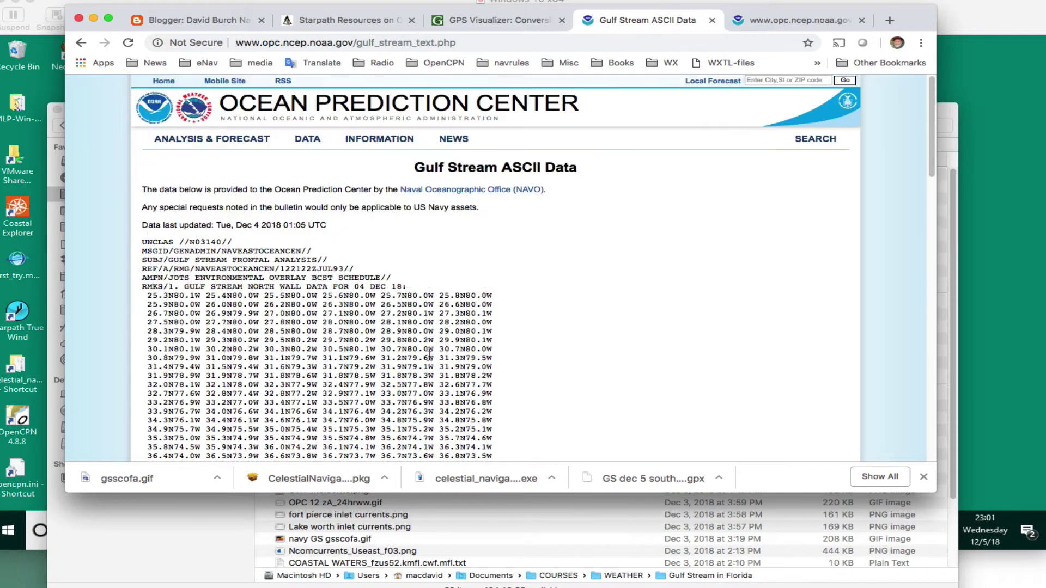
pyautogui.scroll(-1, 429, 355)
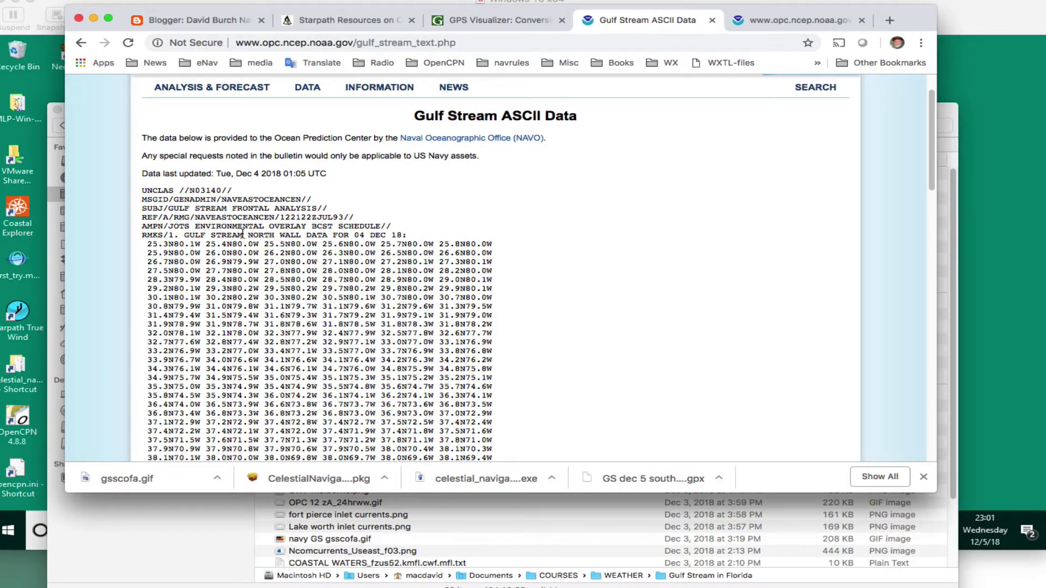
pyautogui.click(80, 42)
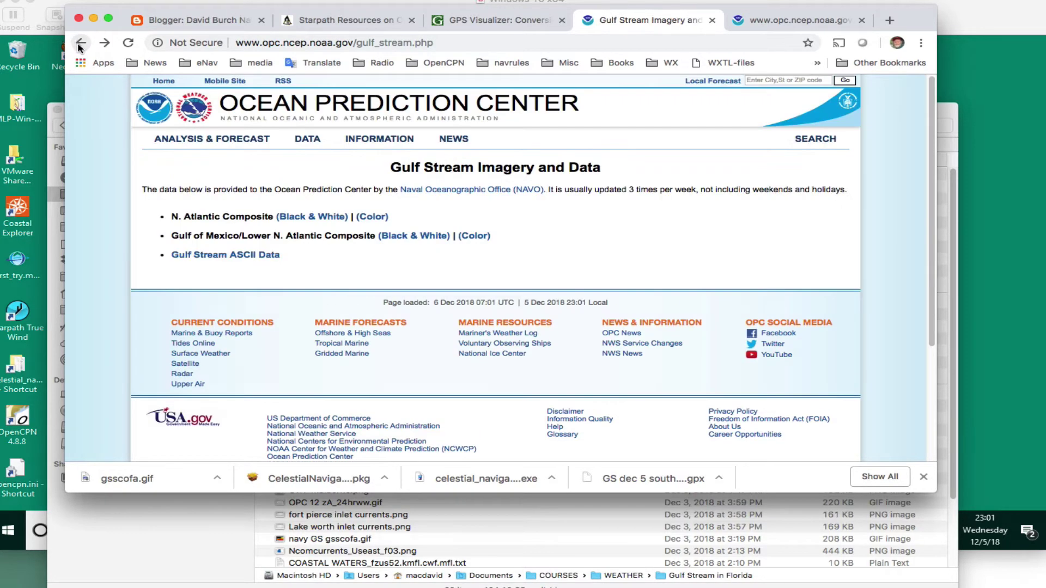
pyautogui.click(484, 236)
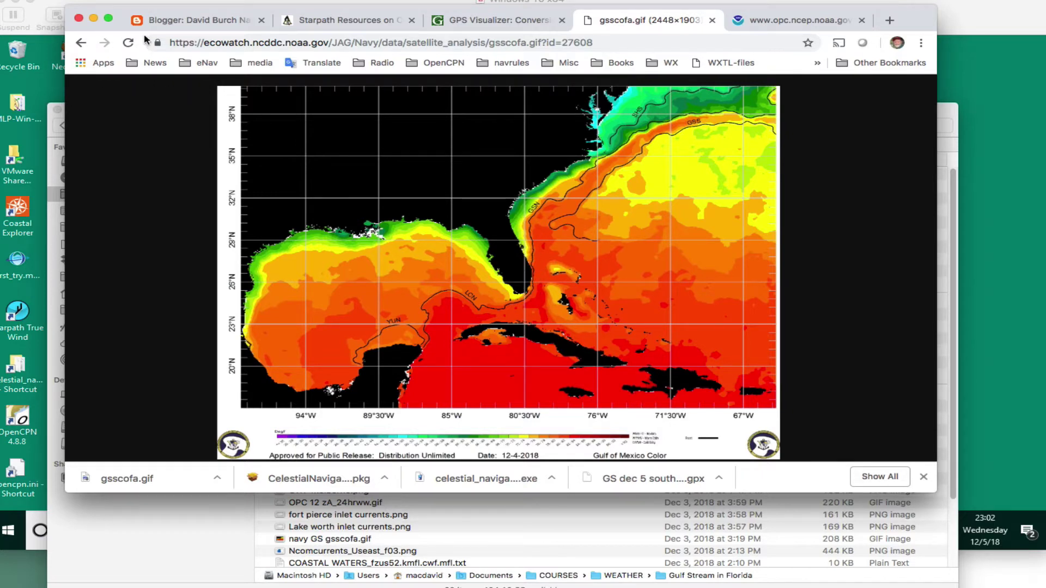
pyautogui.click(81, 43)
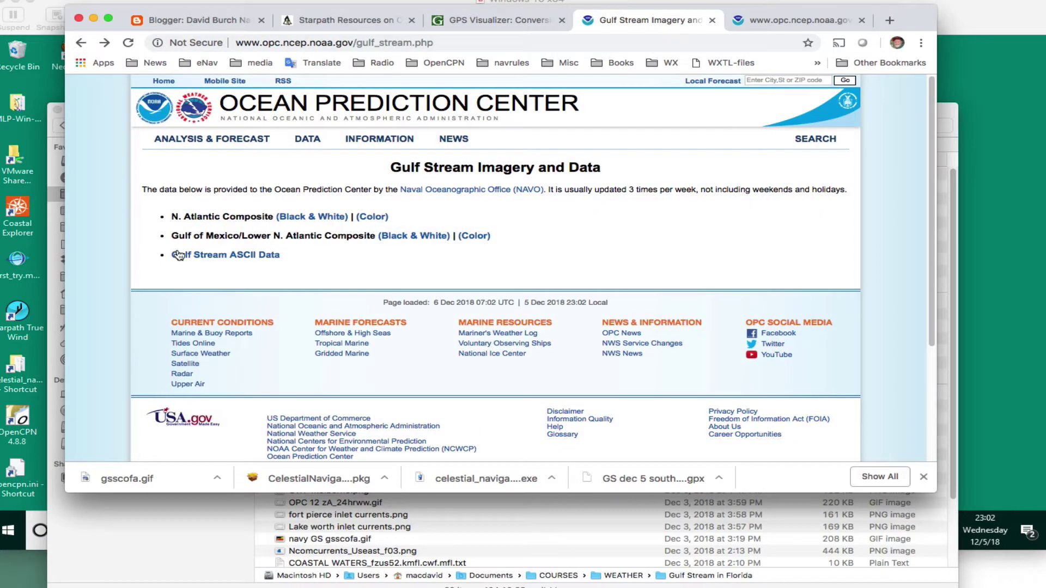
# Copy the north wall rows from Gulf Stream ASCII Data and start a new TextEdit document
pyautogui.click(200, 256)
pyautogui.scroll(-3, 518, 298)
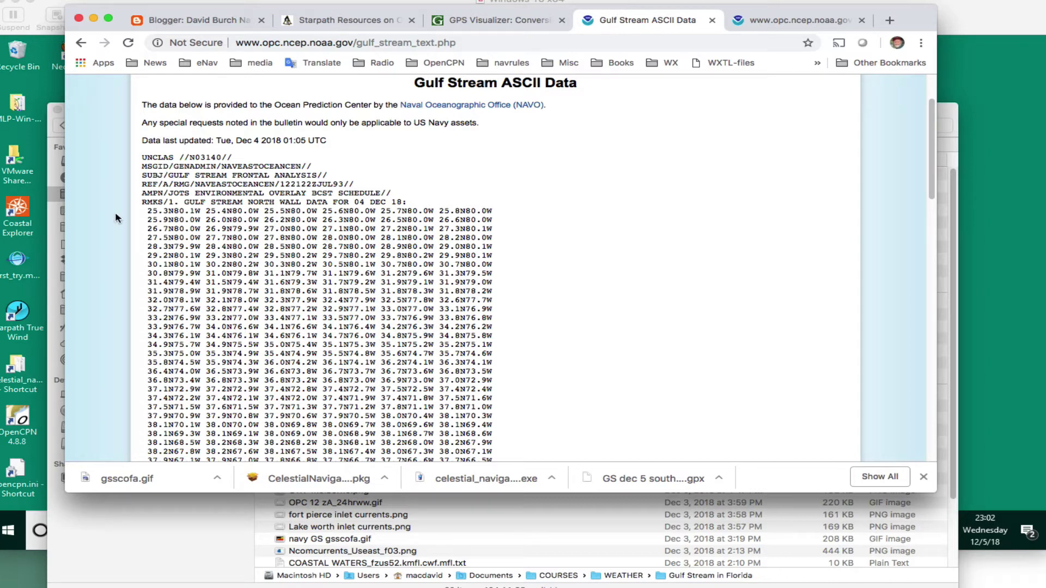
pyautogui.moveTo(146, 212); pyautogui.dragTo(504, 253)
pyautogui.rightClick(336, 129)
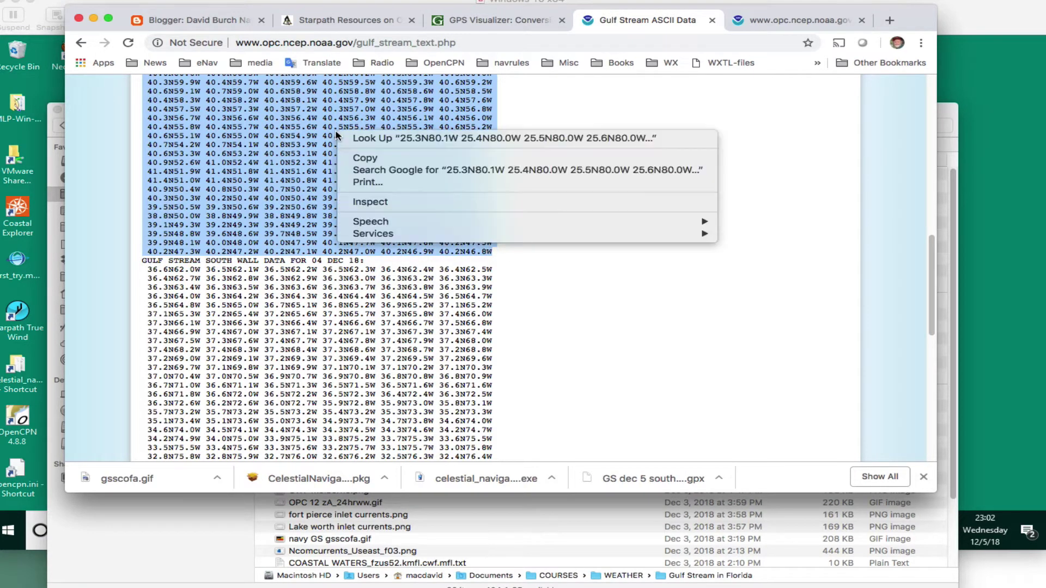
pyautogui.click(367, 162)
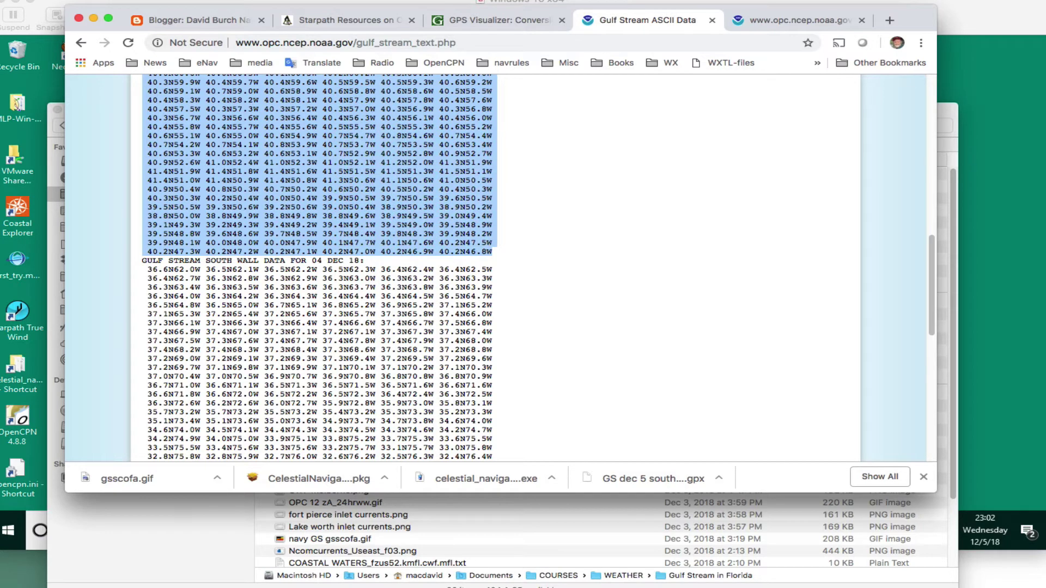
pyautogui.press('super+Tab')
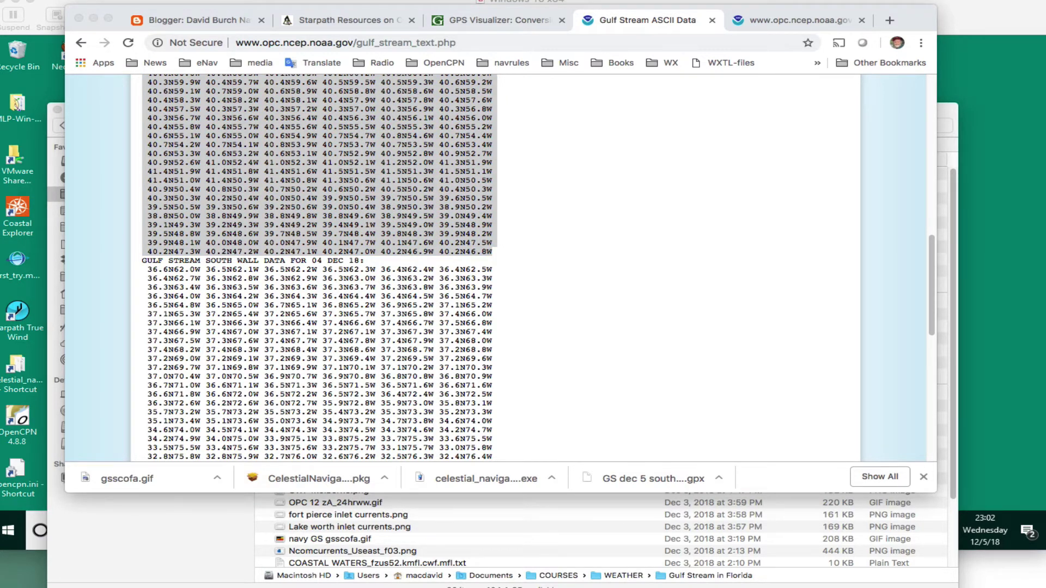
pyautogui.press('super+n')
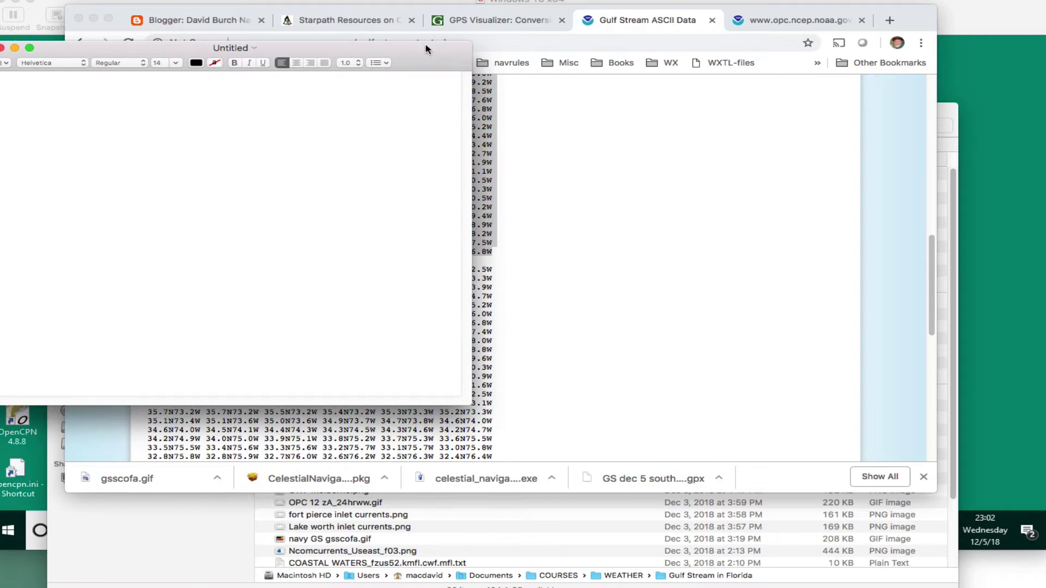
# Paste the north wall coordinates, starting 25.3N80.1W, into the Untitled TextEdit document
pyautogui.moveTo(424, 47); pyautogui.dragTo(654, 73)
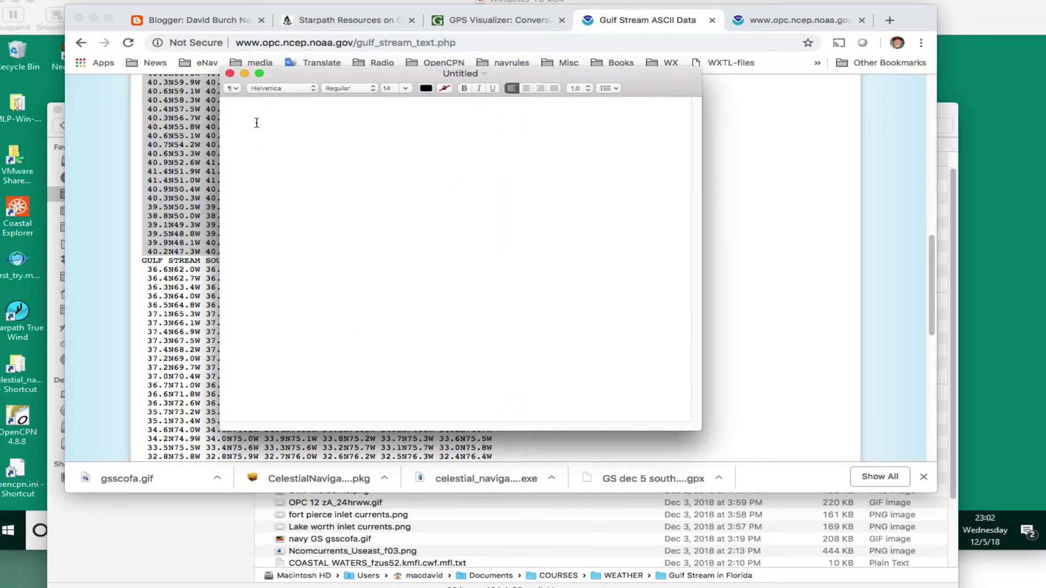
pyautogui.press('super+v')
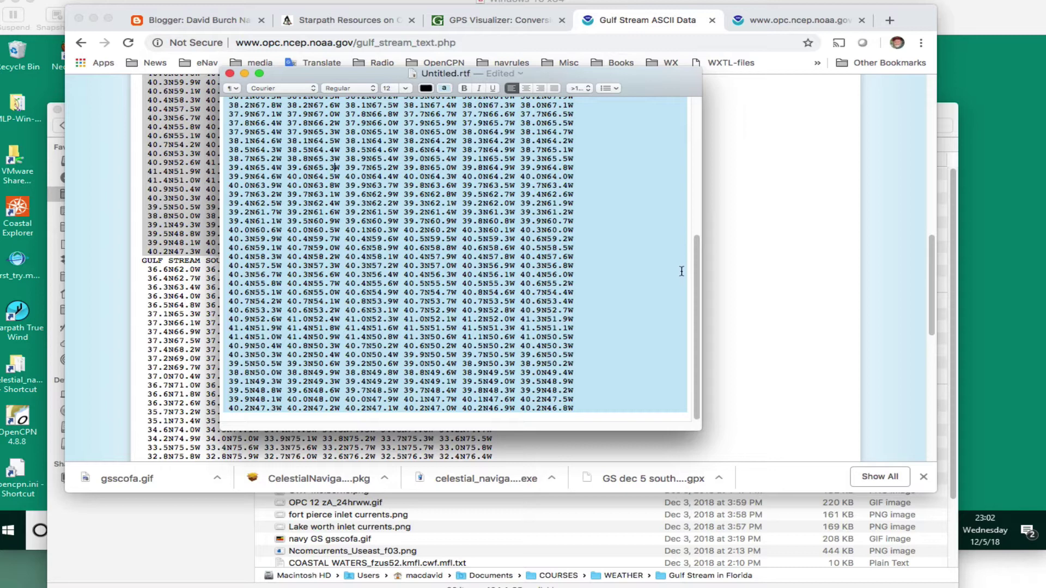
pyautogui.scroll(10, 577, 236)
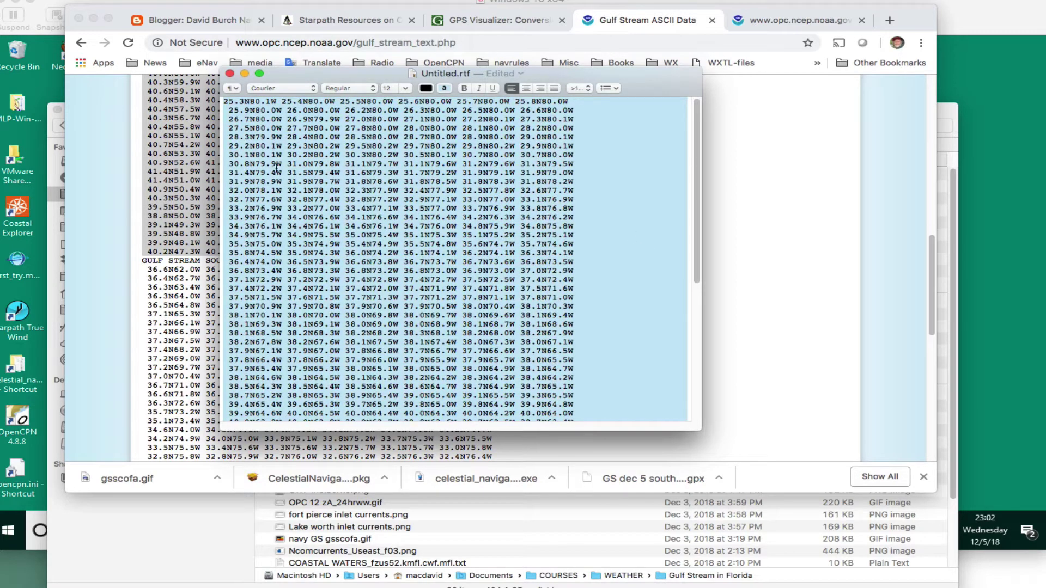
pyautogui.moveTo(277, 169); pyautogui.dragTo(225, 164)
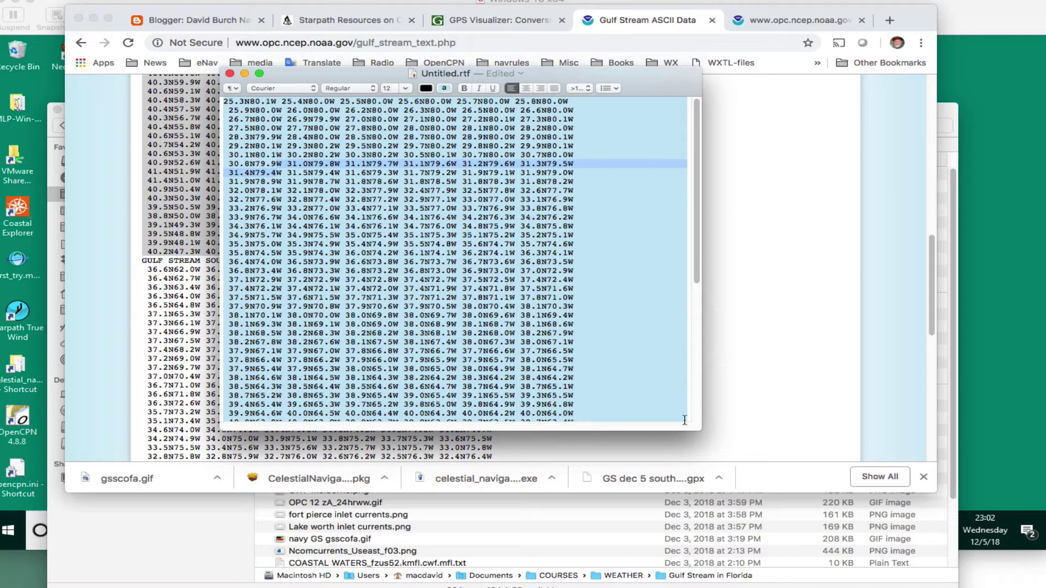
pyautogui.click(638, 352)
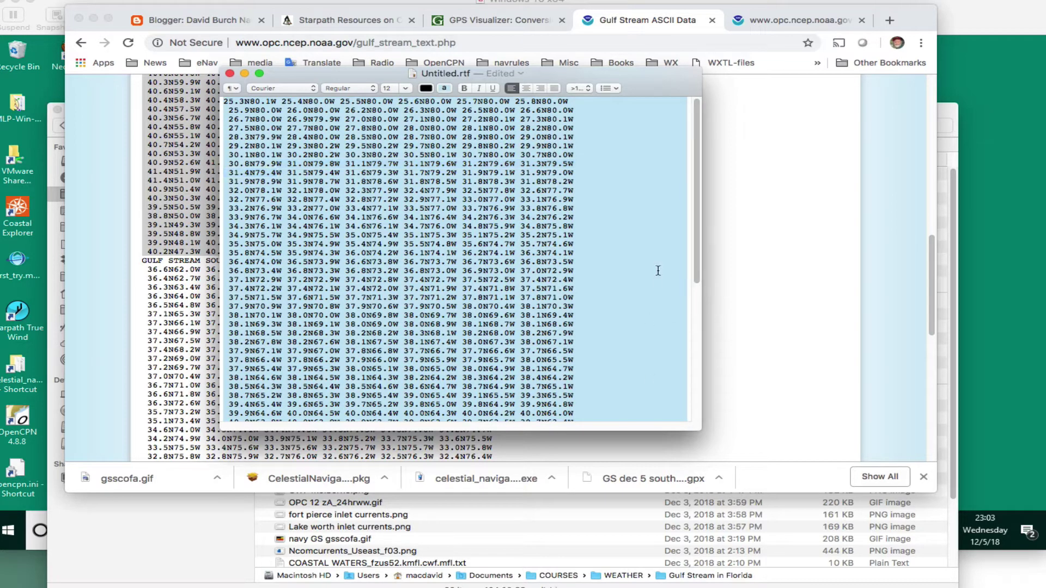
pyautogui.click(751, 251)
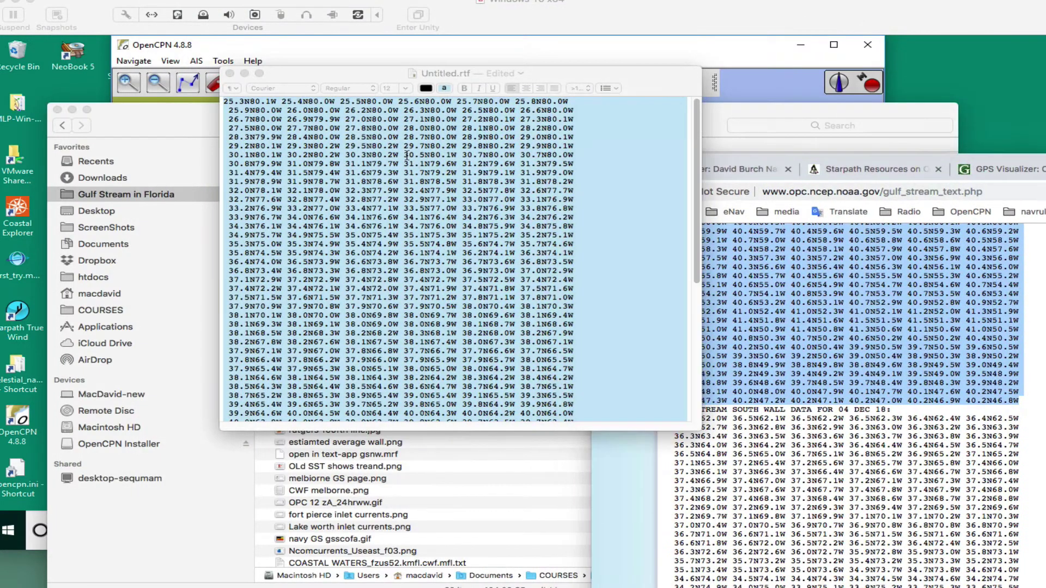
pyautogui.click(307, 120)
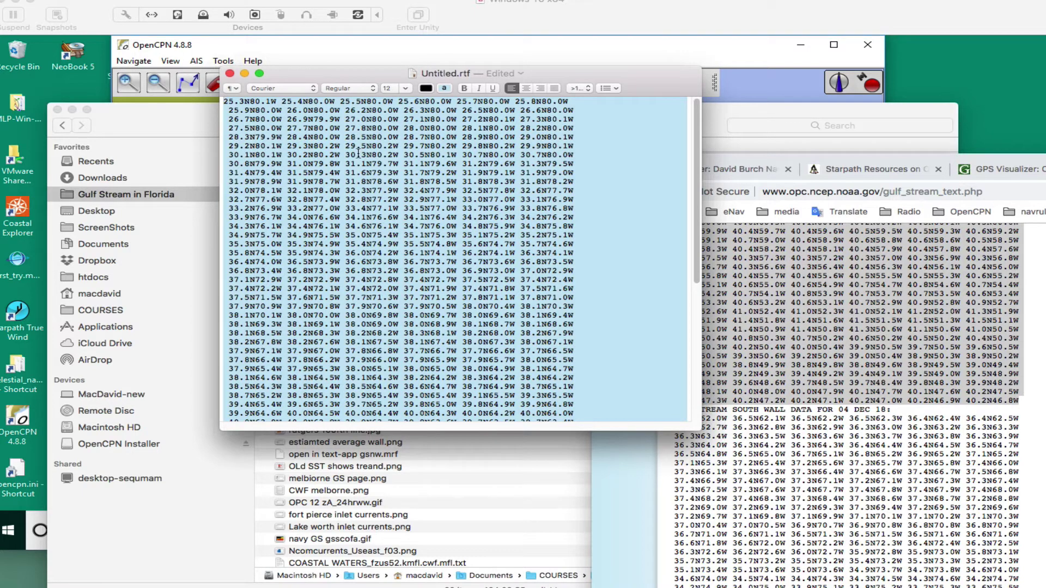
# Replace every N with 'N,' throughout the coordinate list
pyautogui.press('super+f')
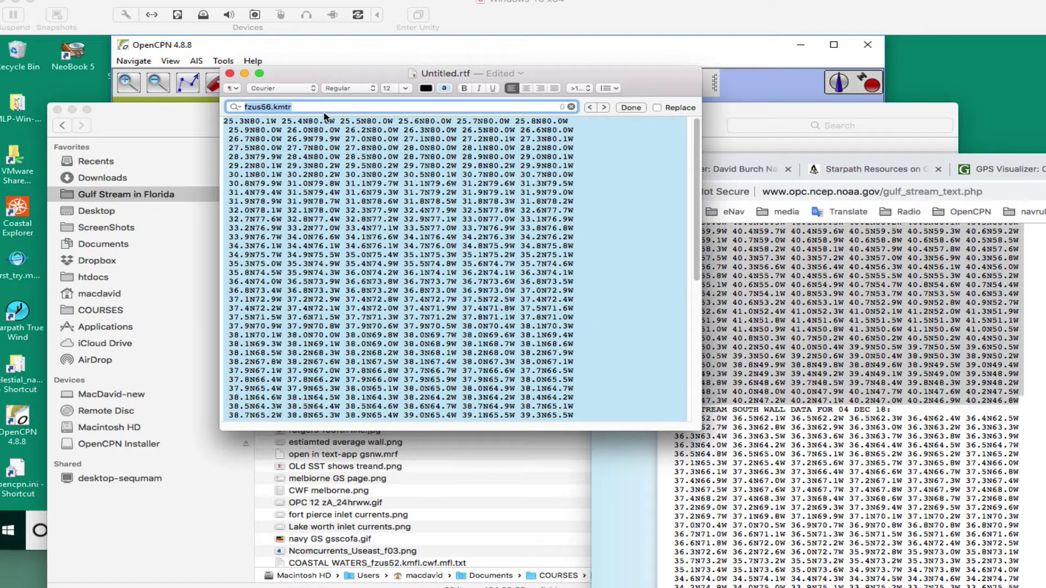
pyautogui.click(679, 108)
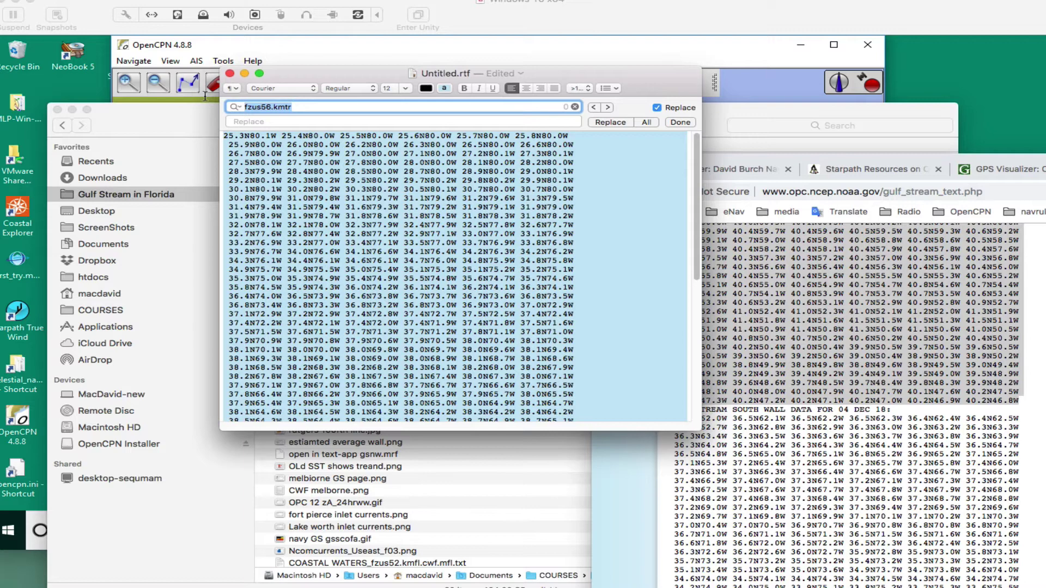
pyautogui.write('N')
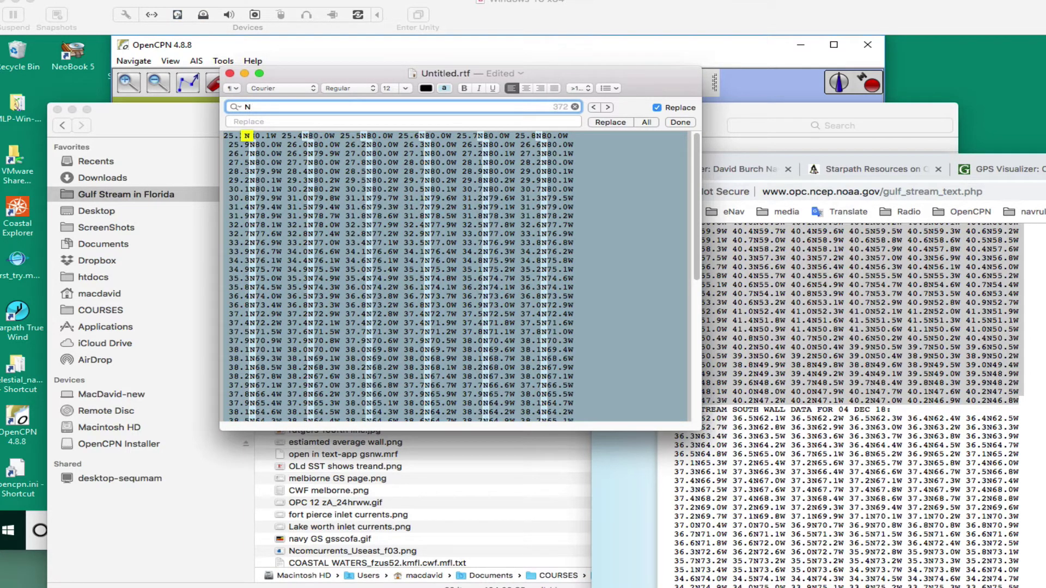
pyautogui.write('o reply needed.,')
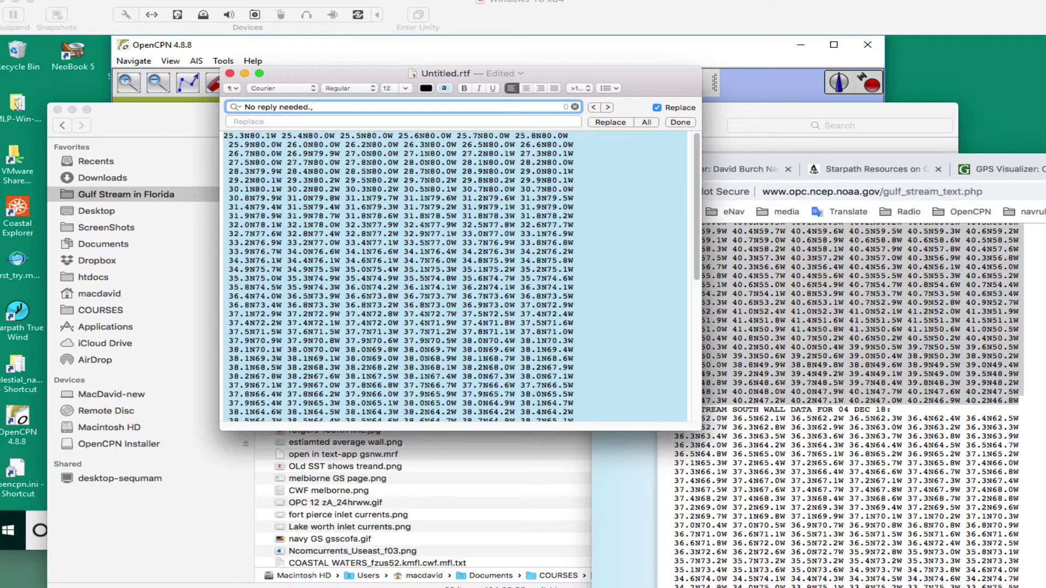
pyautogui.moveTo(326, 106); pyautogui.dragTo(116, 98)
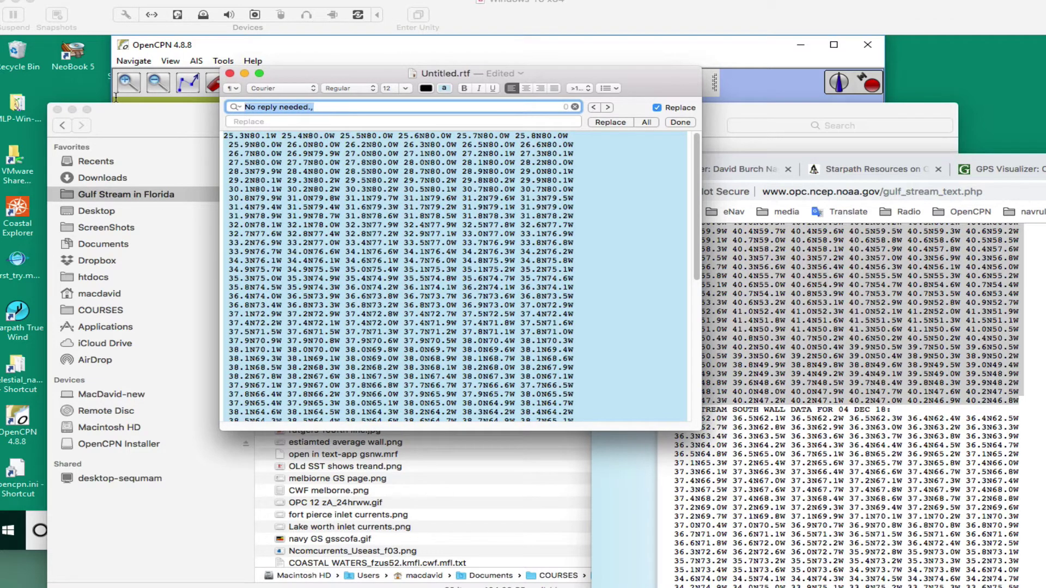
pyautogui.write('N')
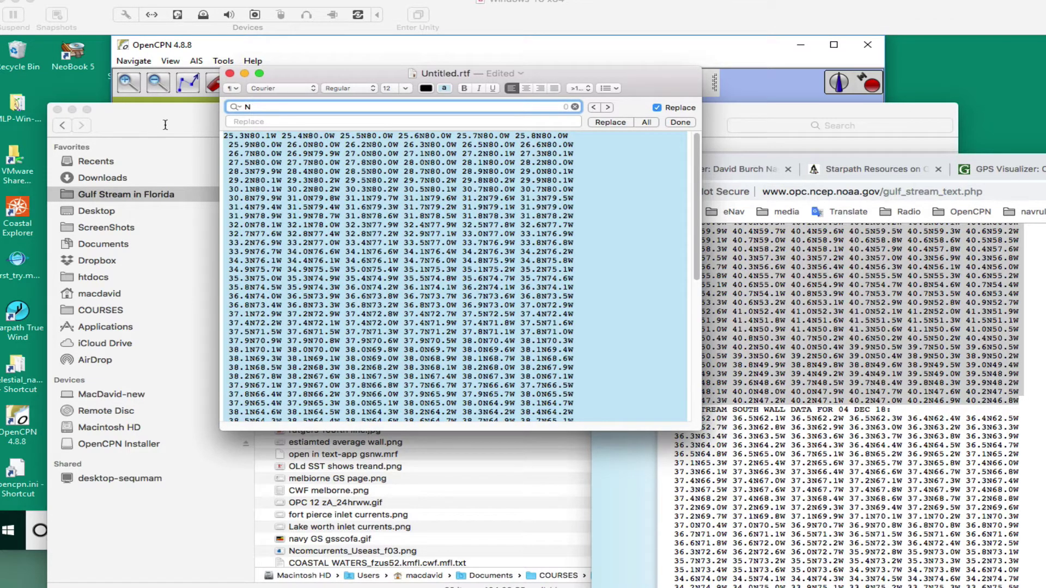
pyautogui.click(255, 122)
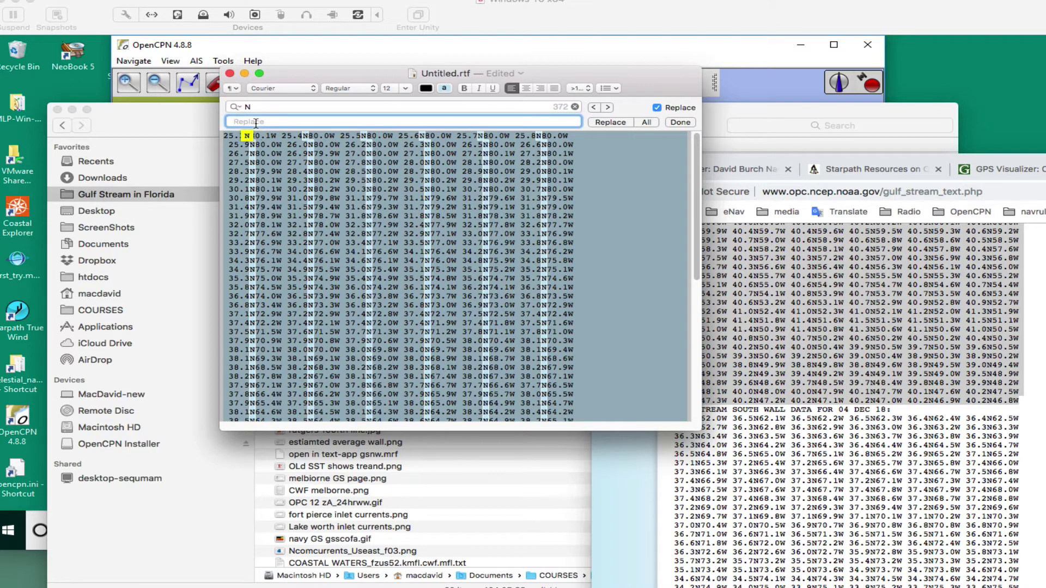
pyautogui.write('N,')
pyautogui.click(646, 122)
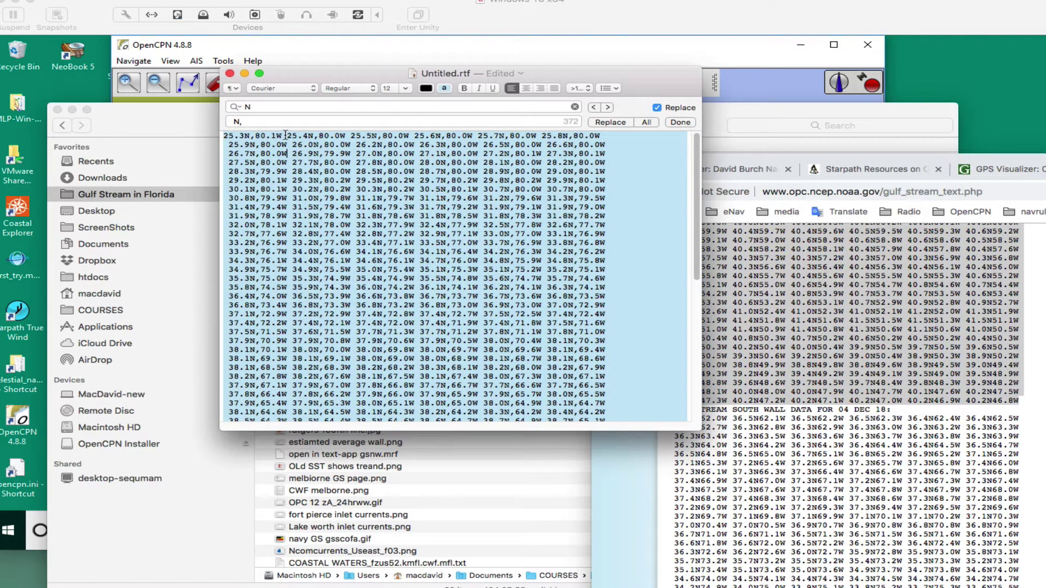
# Replace every W with 'W,' and select the whole converted coordinate list
pyautogui.press('super+f')
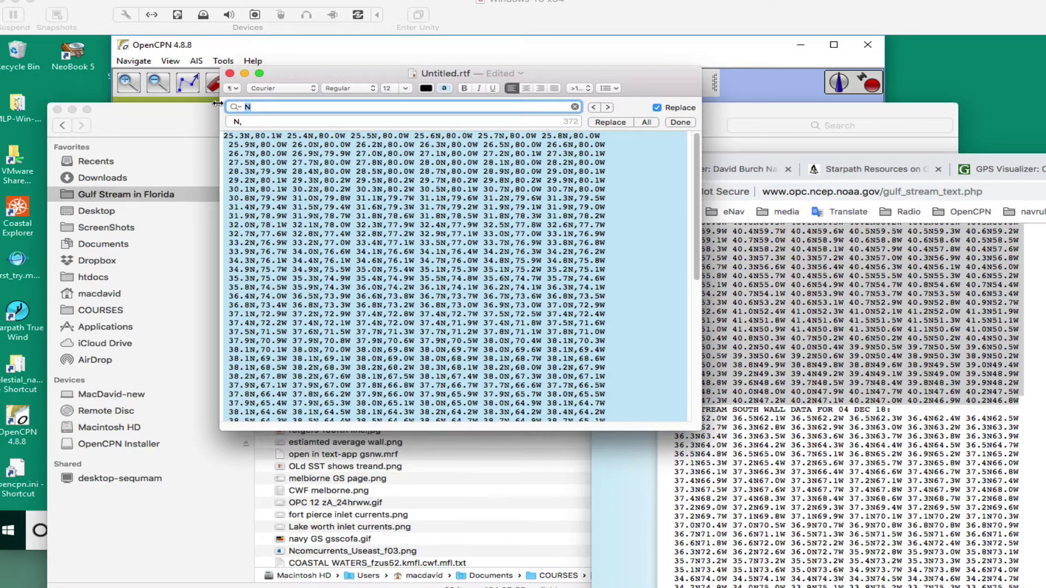
pyautogui.write('W')
pyautogui.press('Tab')
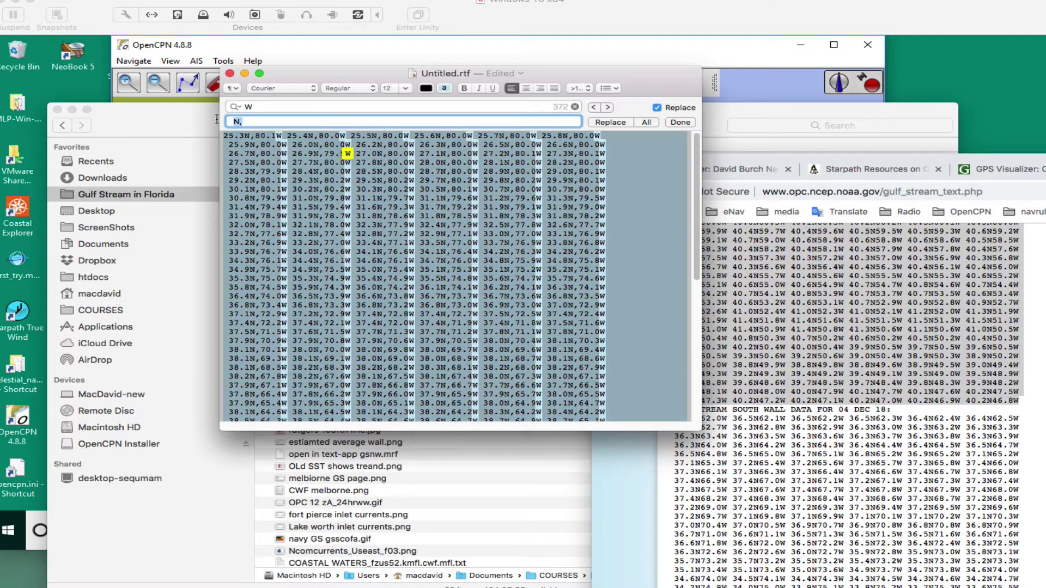
pyautogui.write('W')
pyautogui.click(646, 122)
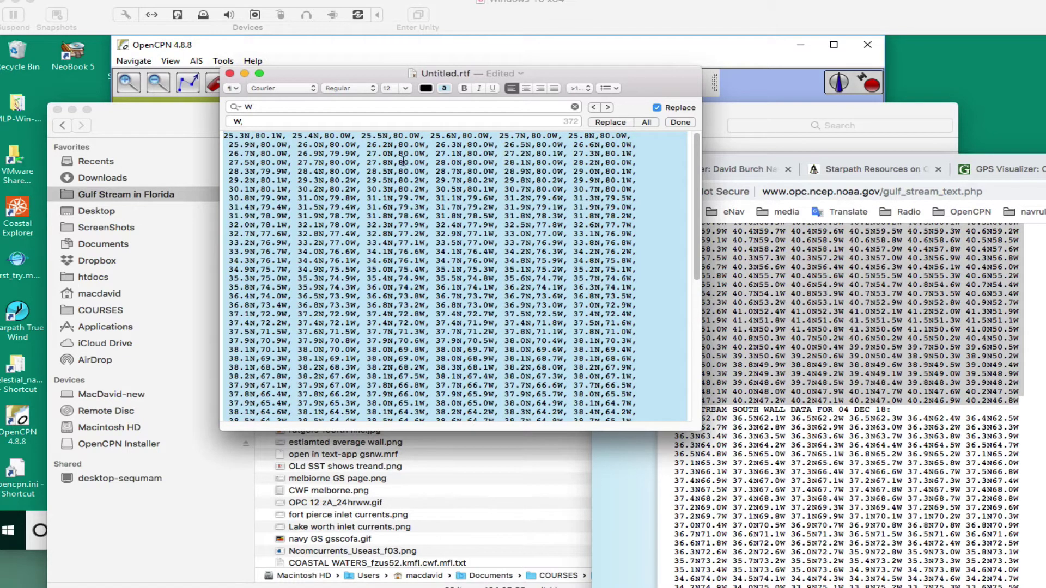
pyautogui.doubleClick(306, 154)
pyautogui.moveTo(279, 146); pyautogui.dragTo(377, 223)
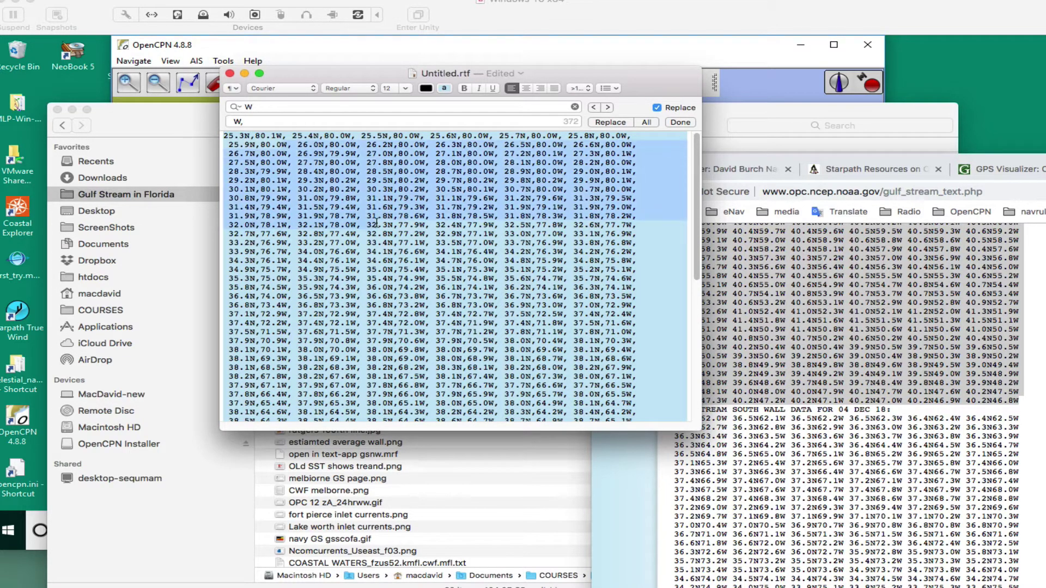
pyautogui.press('super+a')
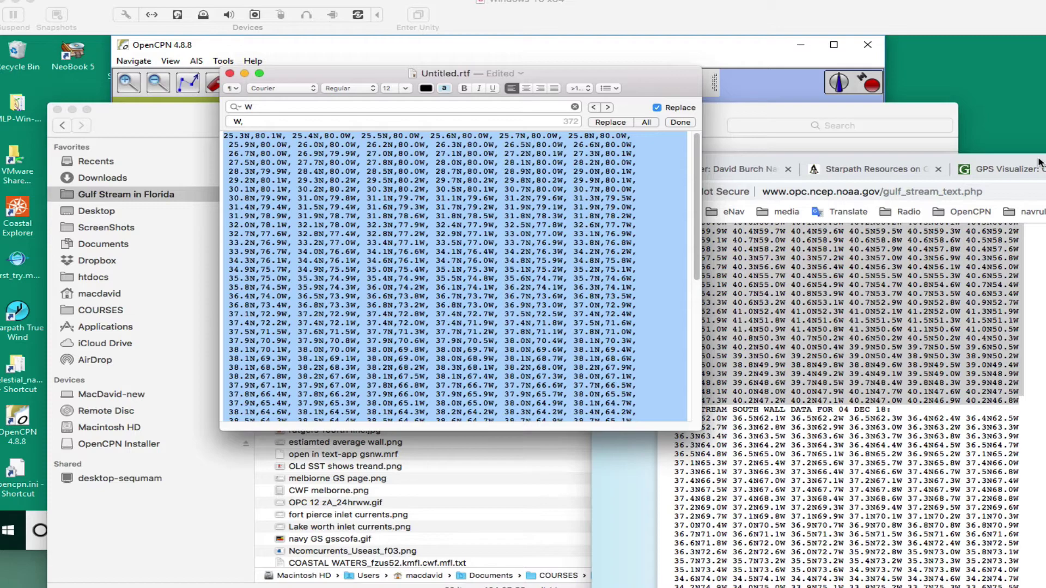
# Return to GPS Visualizer's convert form and delete the previously pasted data
pyautogui.click(1024, 167)
pyautogui.doubleClick(853, 159)
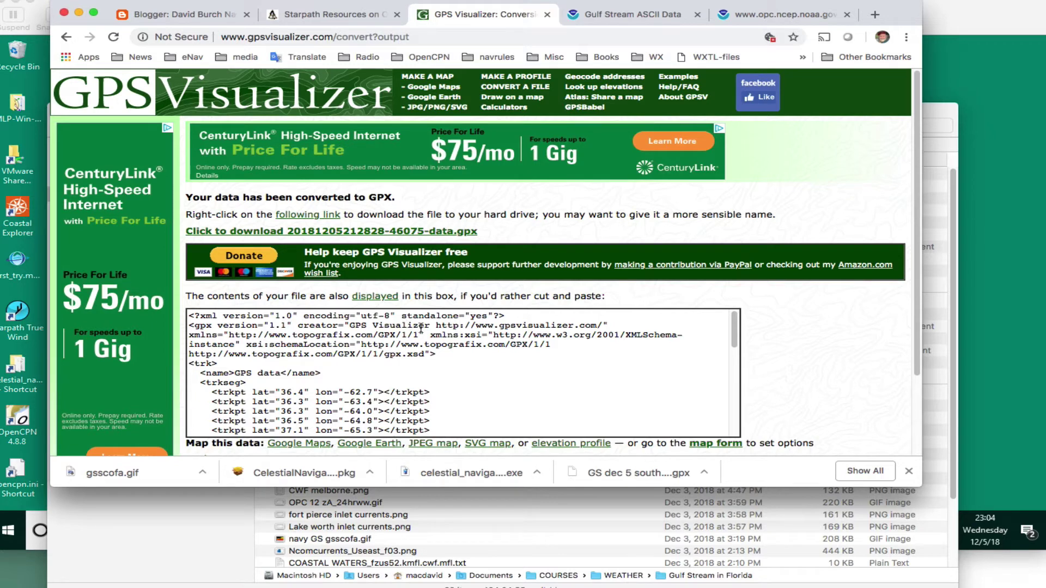
pyautogui.click(66, 39)
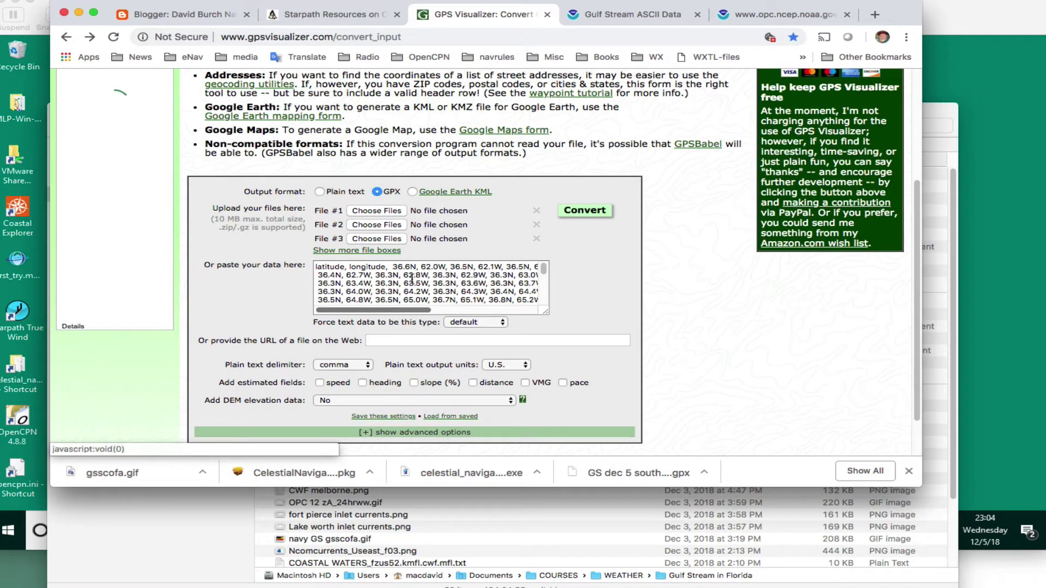
pyautogui.moveTo(350, 267); pyautogui.dragTo(408, 283)
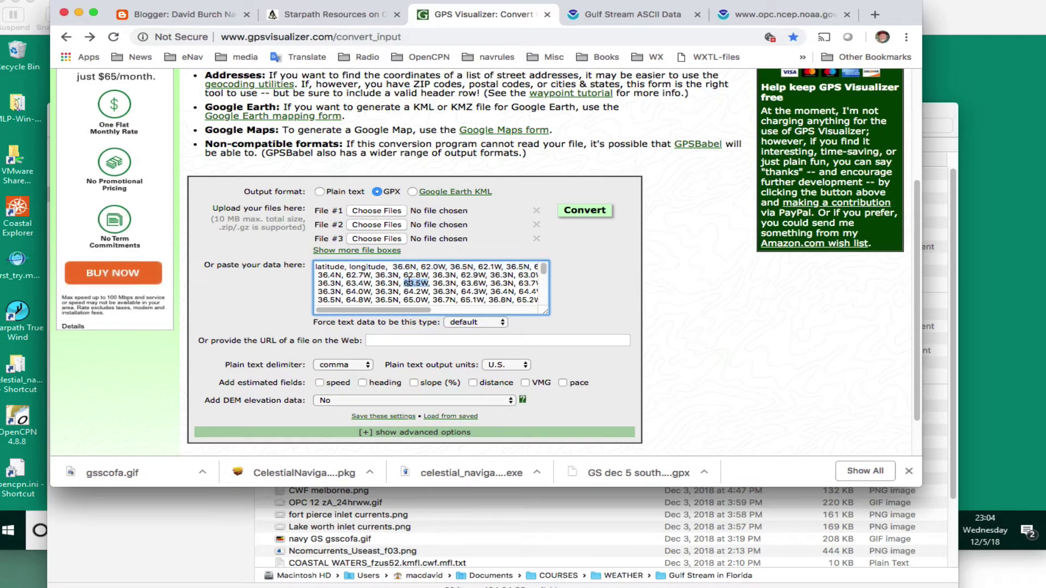
pyautogui.tripleClick(409, 283)
pyautogui.press('super+a')
pyautogui.press('BackSpace')
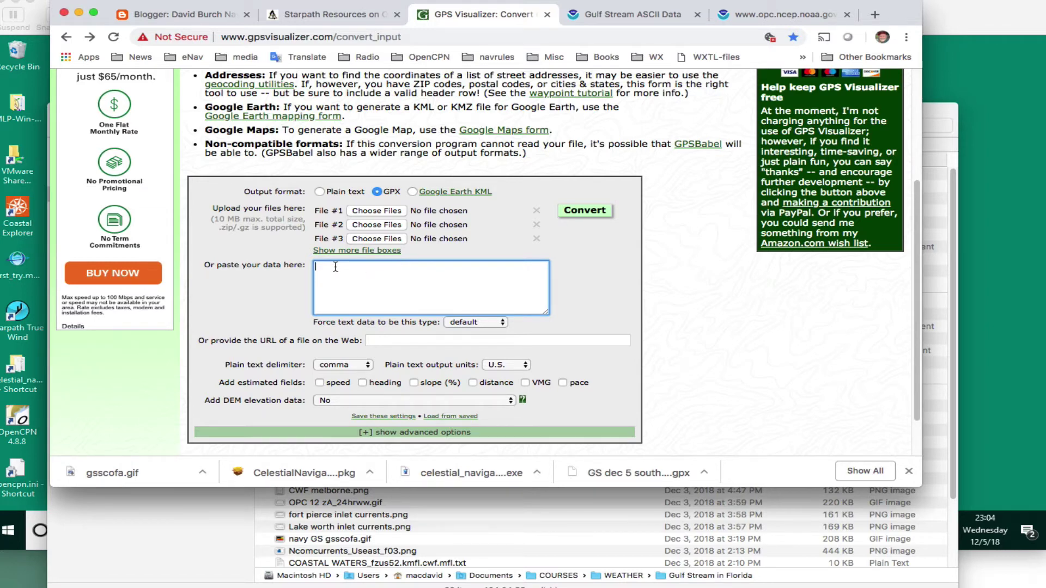
# Paste the comma-separated coordinates and add a 'latitude, longitude' header line above them
pyautogui.press('super+v')
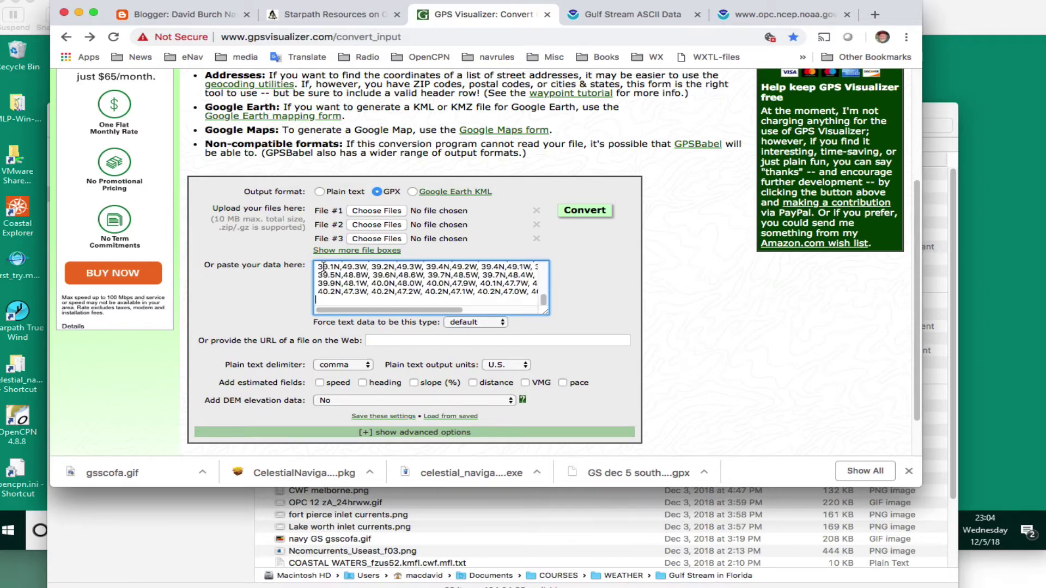
pyautogui.scroll(10, 406, 299)
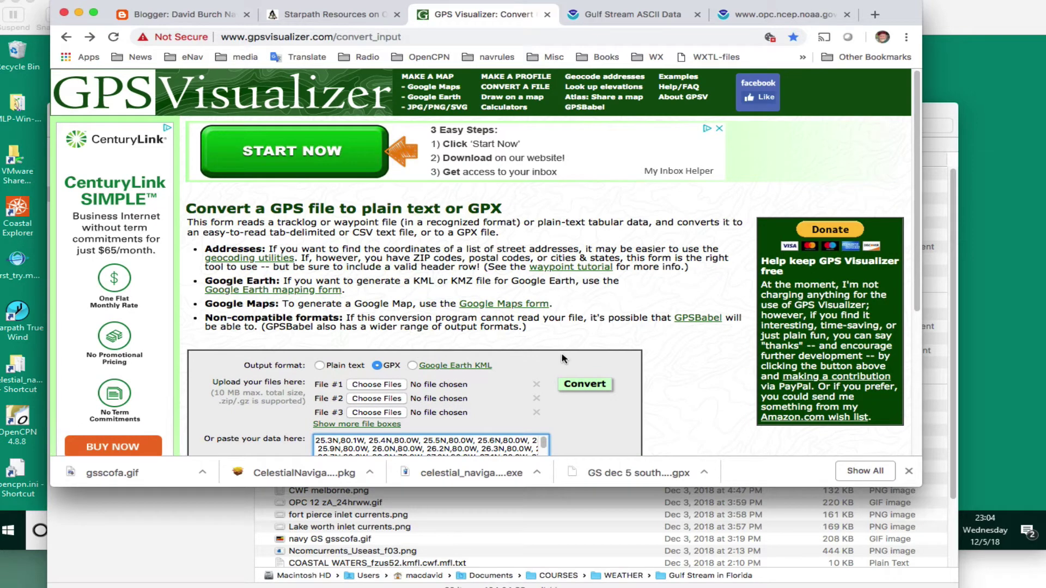
pyautogui.scroll(-5, 564, 358)
pyautogui.click(354, 247)
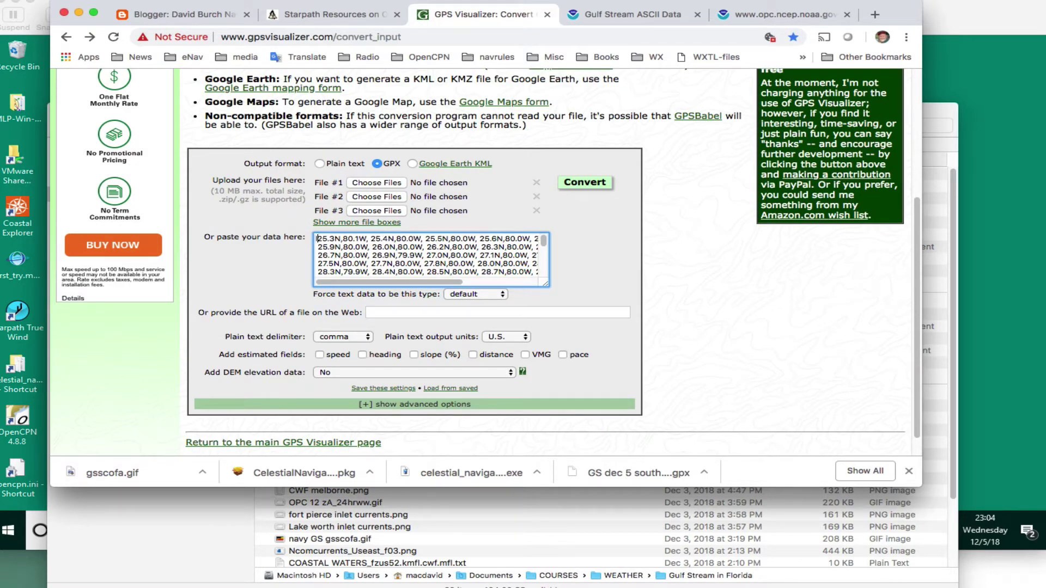
pyautogui.write('latitude, ')
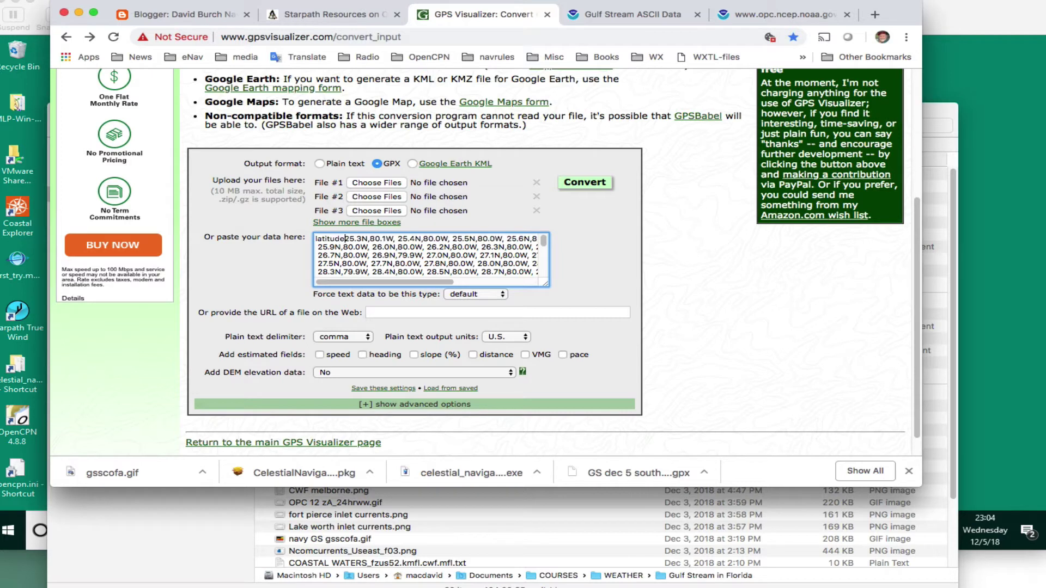
pyautogui.write('longitud')
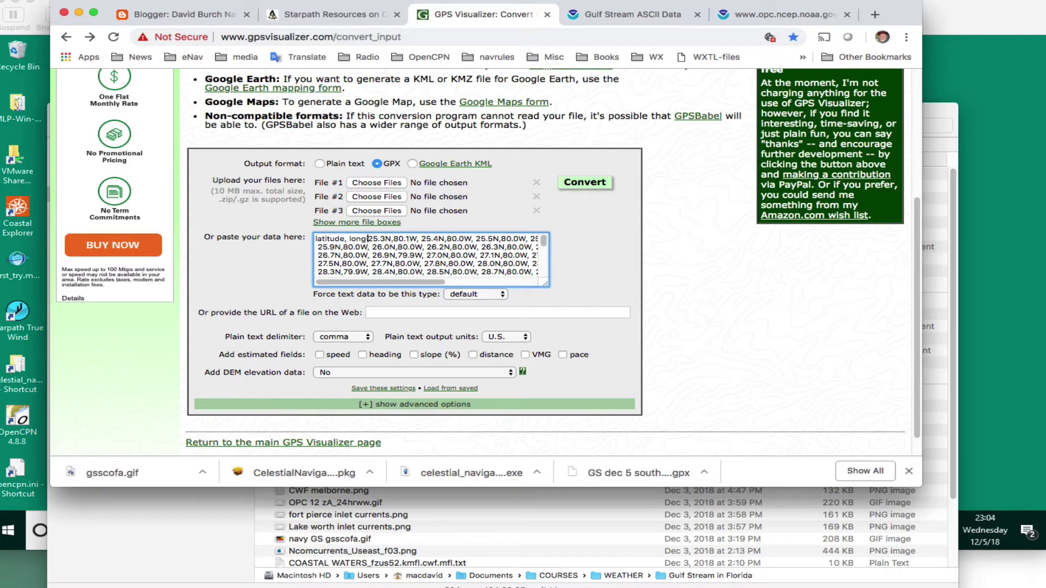
pyautogui.write('e,')
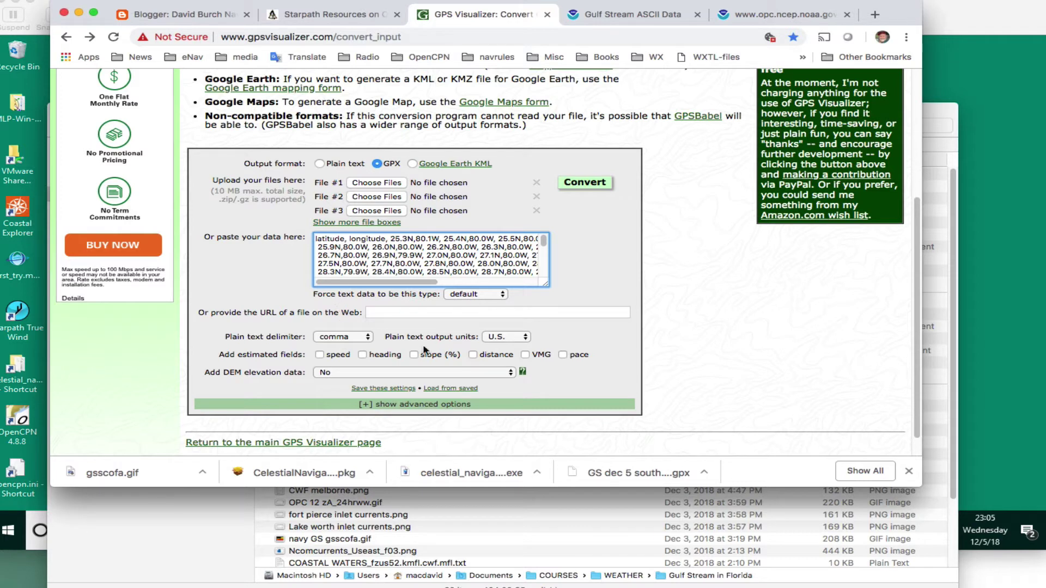
# Convert the pasted coordinates to GPX in GPS Visualizer
pyautogui.click(595, 186)
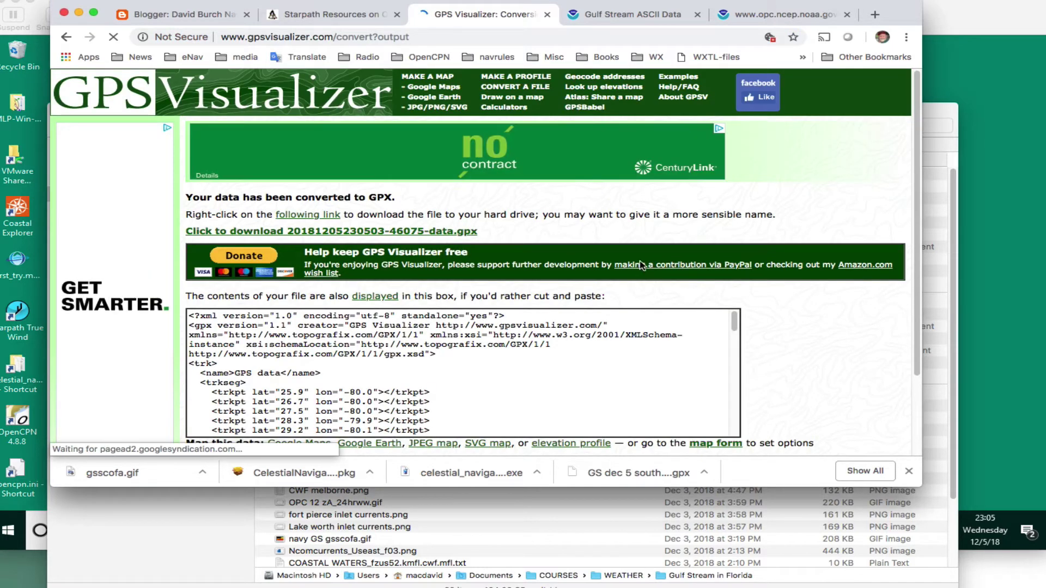
pyautogui.scroll(-3, 548, 391)
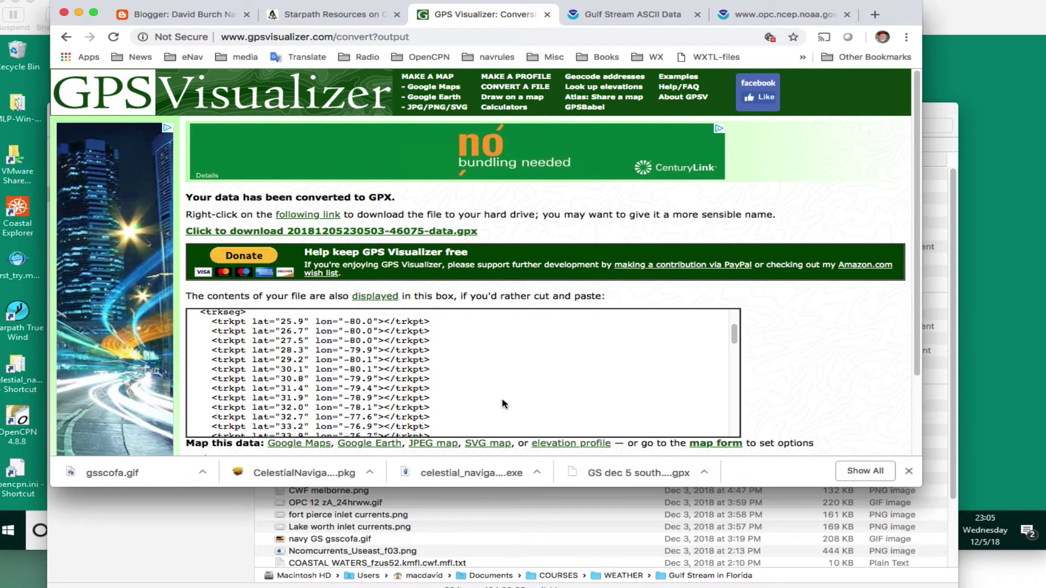
pyautogui.scroll(-5, 502, 404)
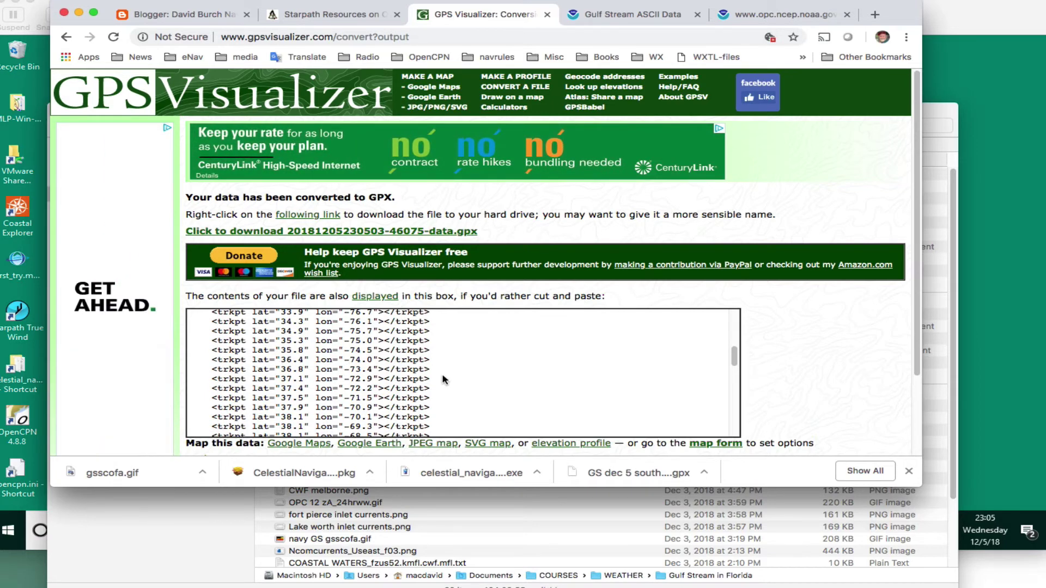
# Download the GPX result and save it as 'north wall.gpx'
pyautogui.click(340, 232)
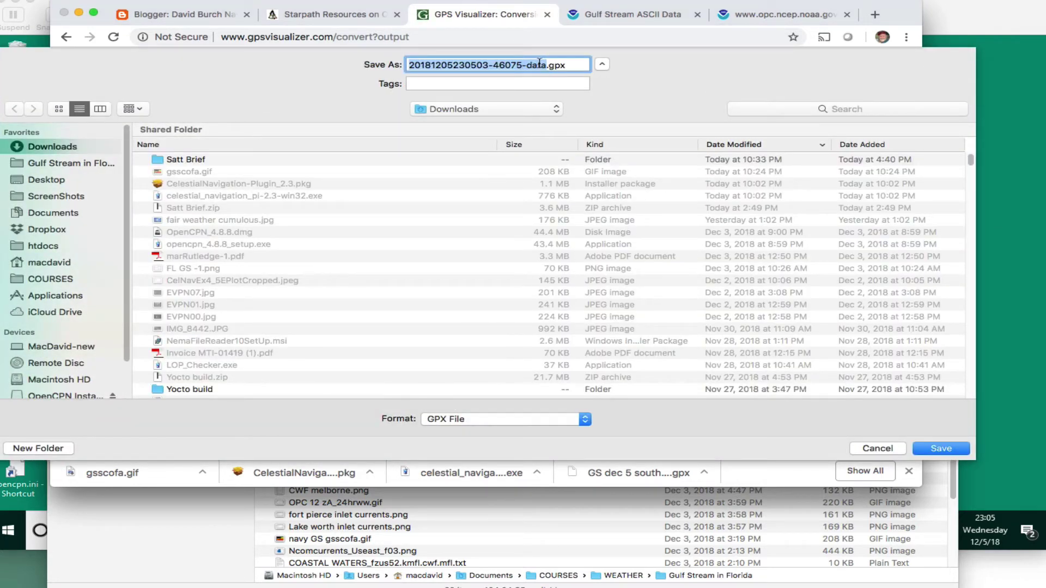
pyautogui.moveTo(547, 64); pyautogui.dragTo(412, 60)
pyautogui.write('north wall')
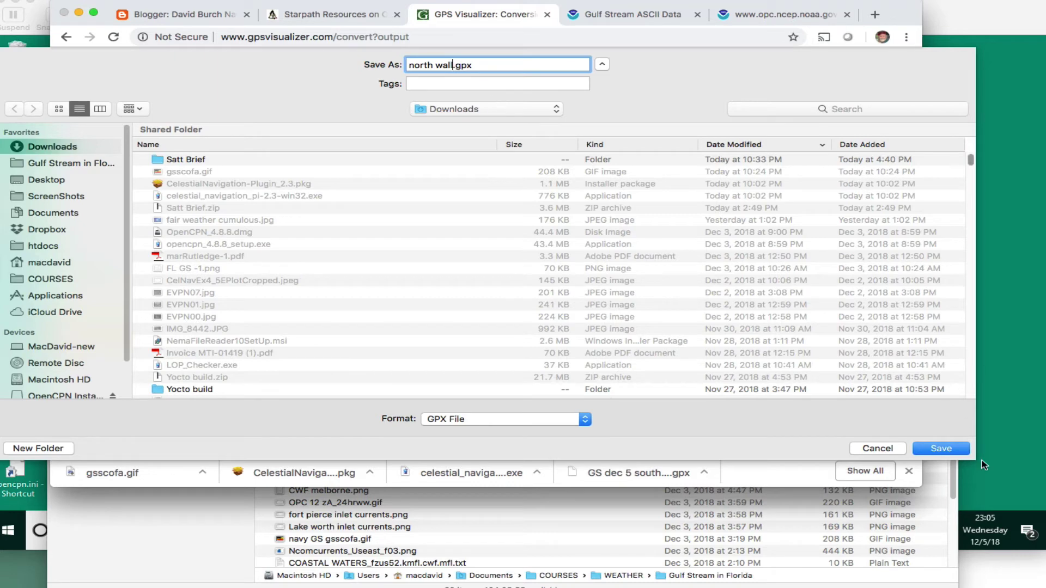
pyautogui.click(947, 452)
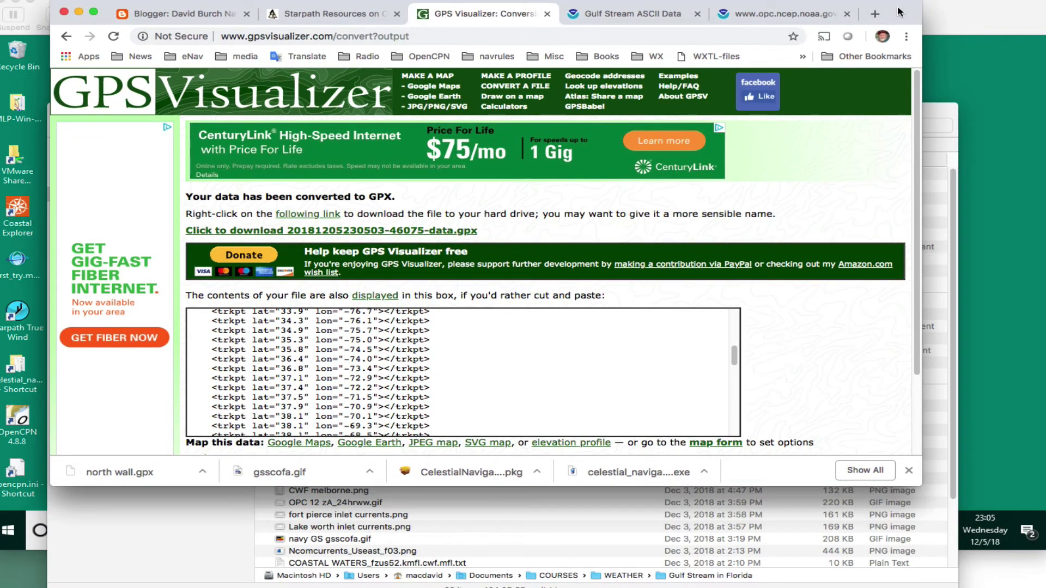
# Move the browser and TextEdit aside and bring OpenCPN's chart window forward
pyautogui.moveTo(899, 12); pyautogui.dragTo(996, 463)
pyautogui.click(246, 76)
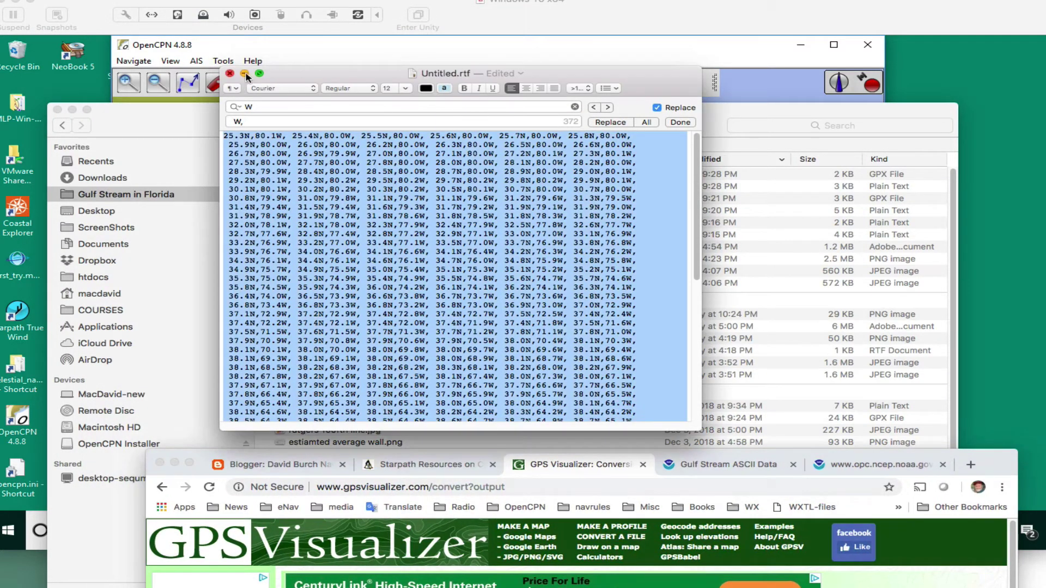
pyautogui.click(245, 74)
pyautogui.click(340, 59)
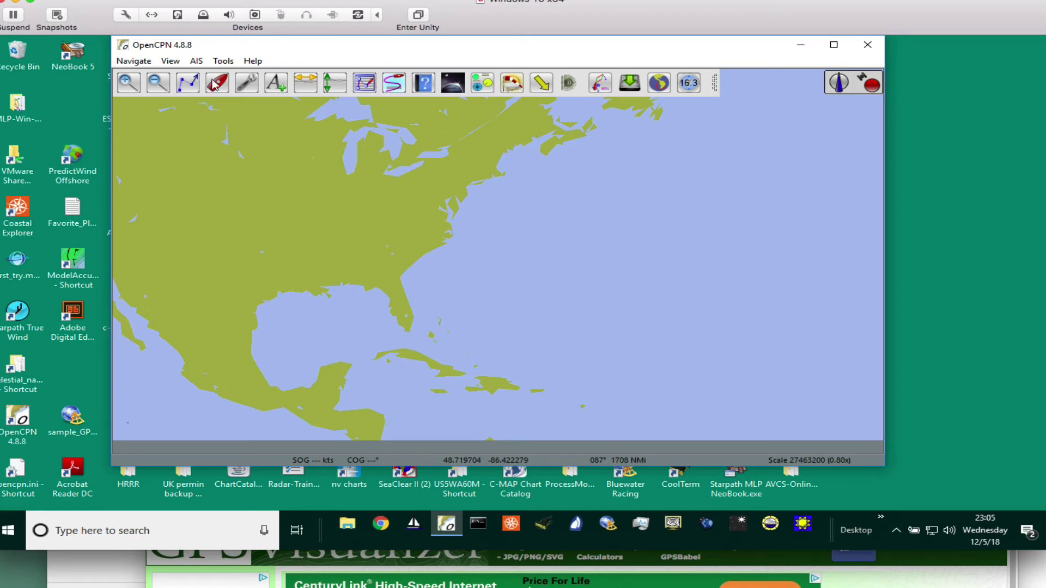
# Open the Route & Mark Manager and check its empty Routes, Tracks and Waypoints lists
pyautogui.click(364, 86)
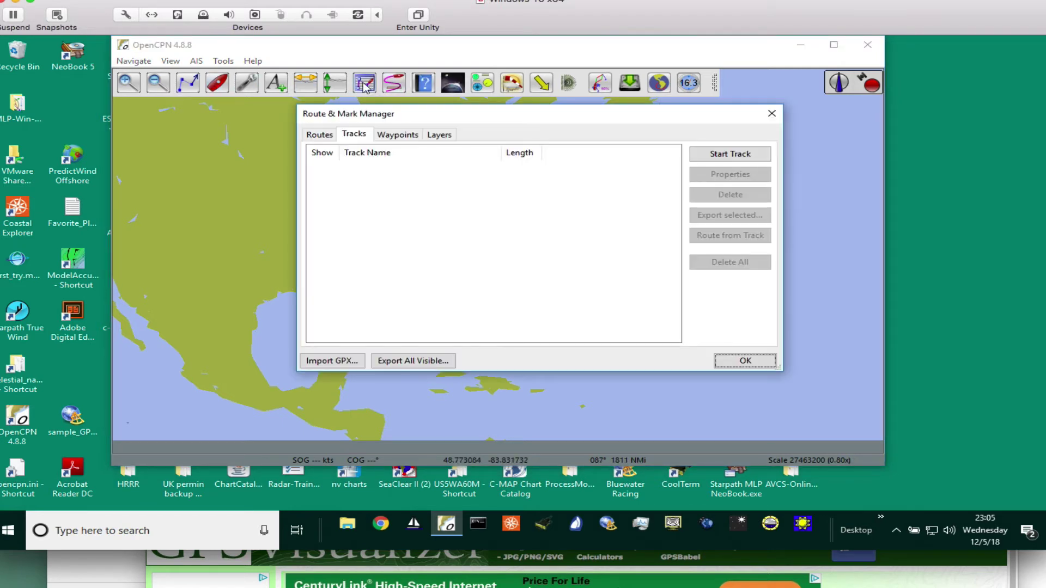
pyautogui.click(364, 86)
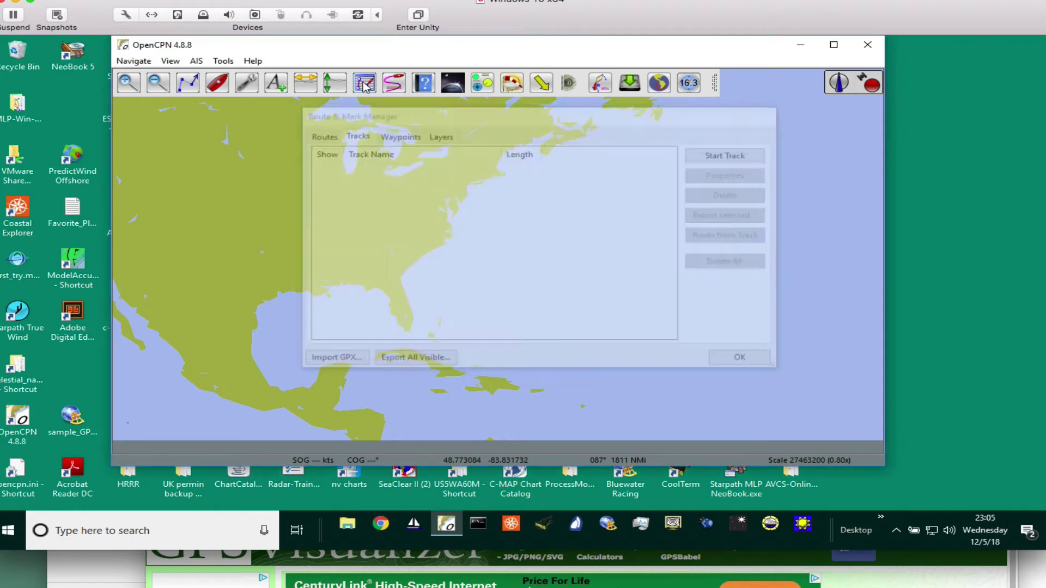
pyautogui.click(364, 86)
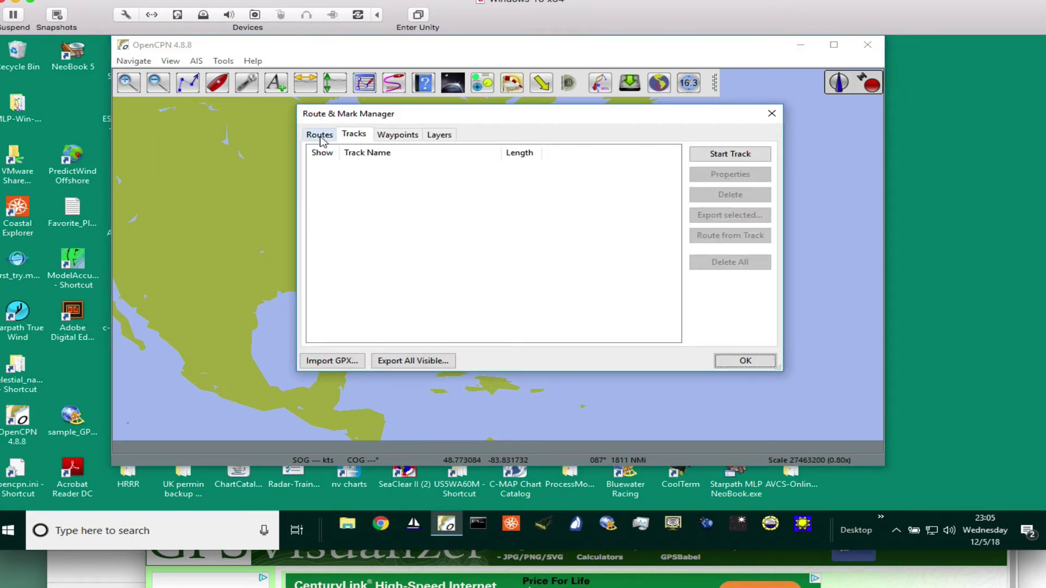
pyautogui.click(320, 136)
pyautogui.click(354, 137)
pyautogui.click(398, 137)
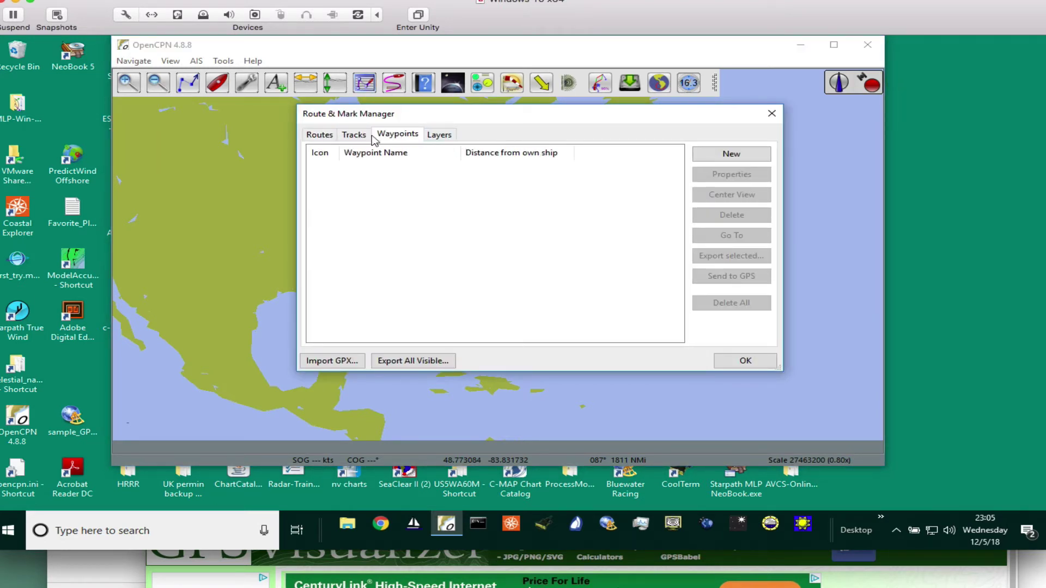
pyautogui.click(354, 136)
pyautogui.click(321, 135)
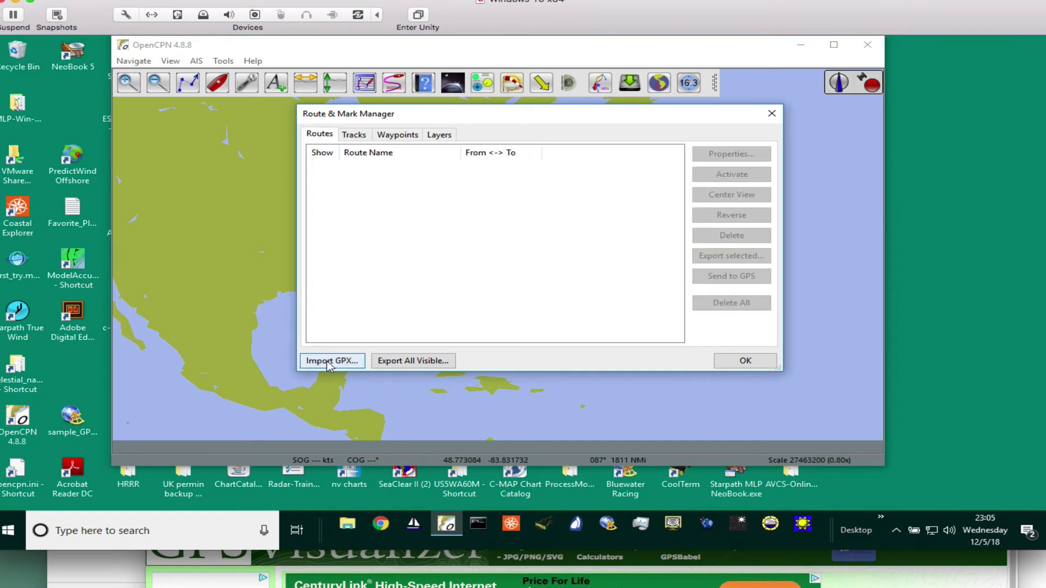
# Import 'GS dec 5 north wall.gpx' and 'GS dec 5 south wall.gpx' as two tracks and view them on the chart
pyautogui.click(330, 361)
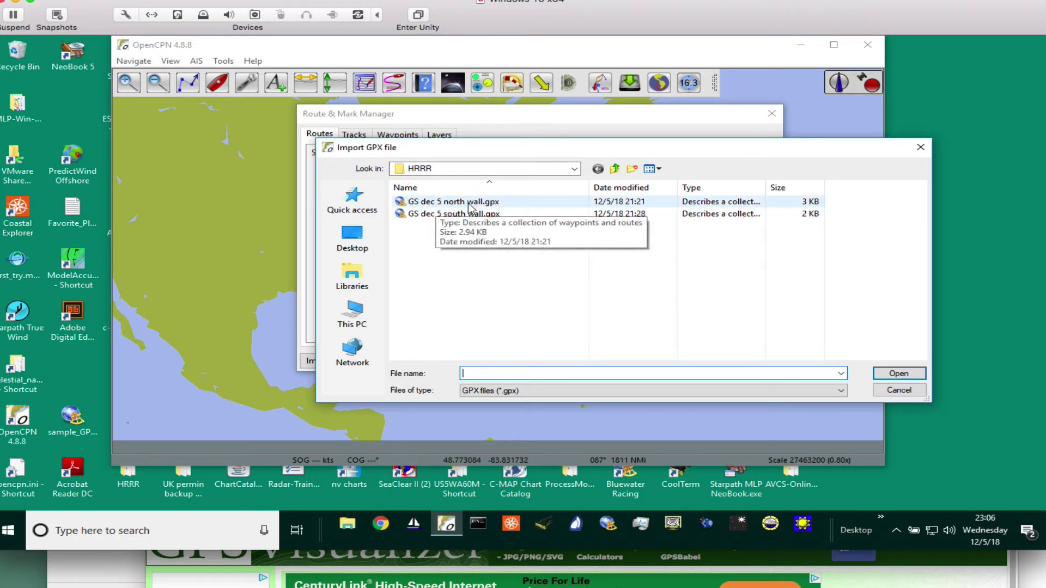
pyautogui.click(463, 206)
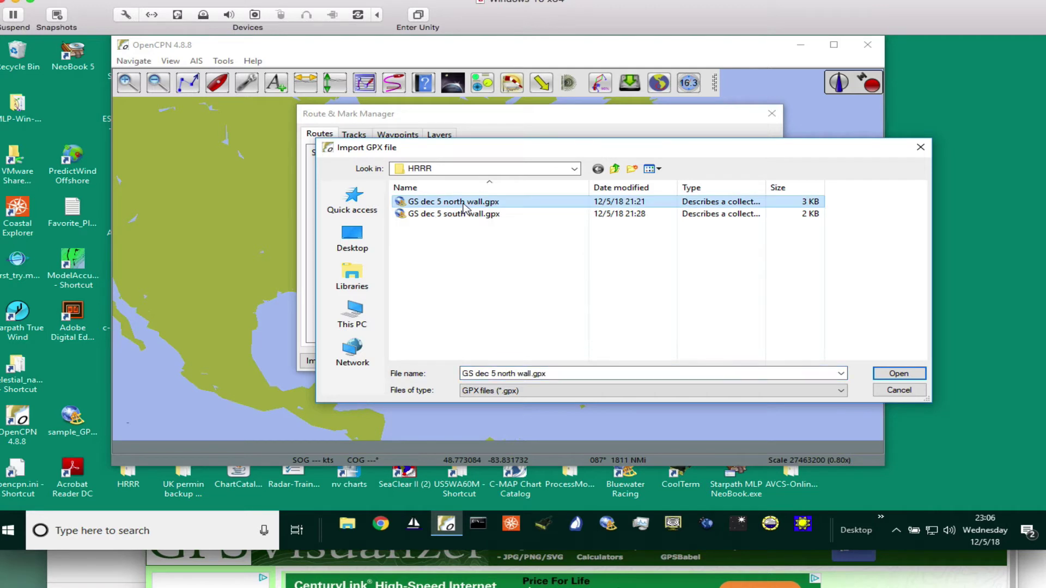
pyautogui.keyDown('shift'); pyautogui.click(465, 216); pyautogui.keyUp('shift')
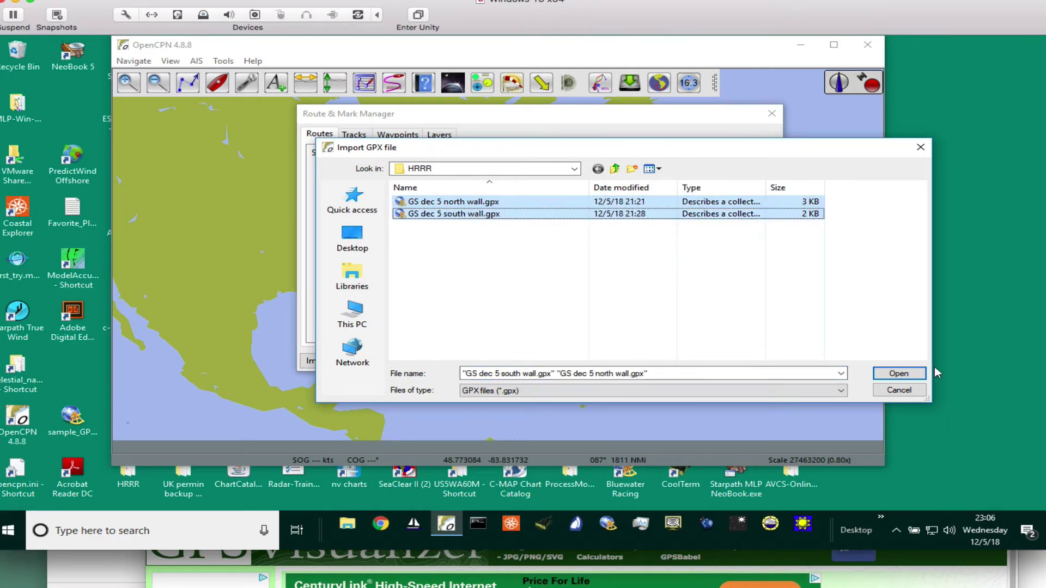
pyautogui.click(913, 376)
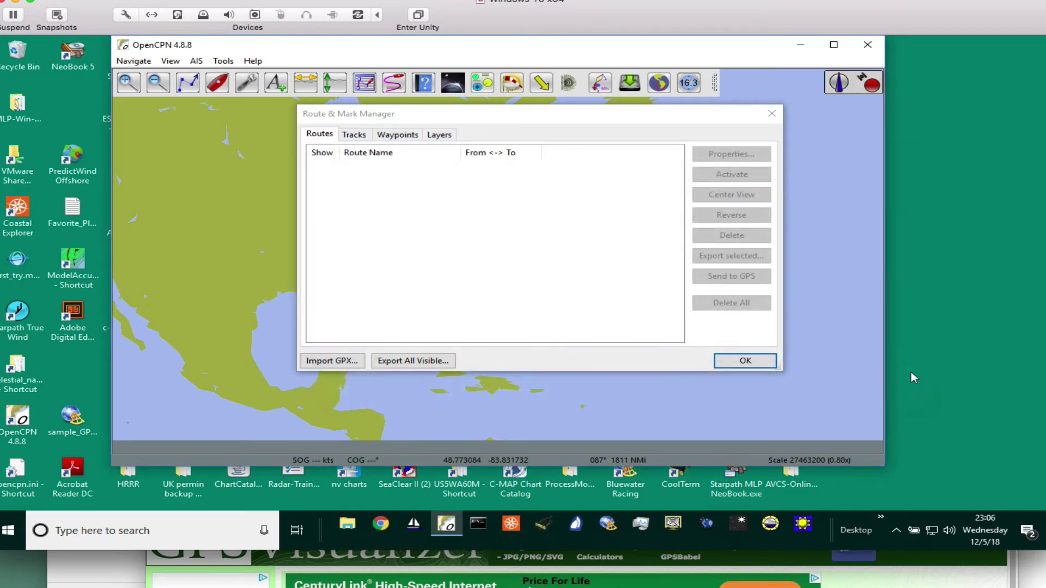
pyautogui.click(351, 136)
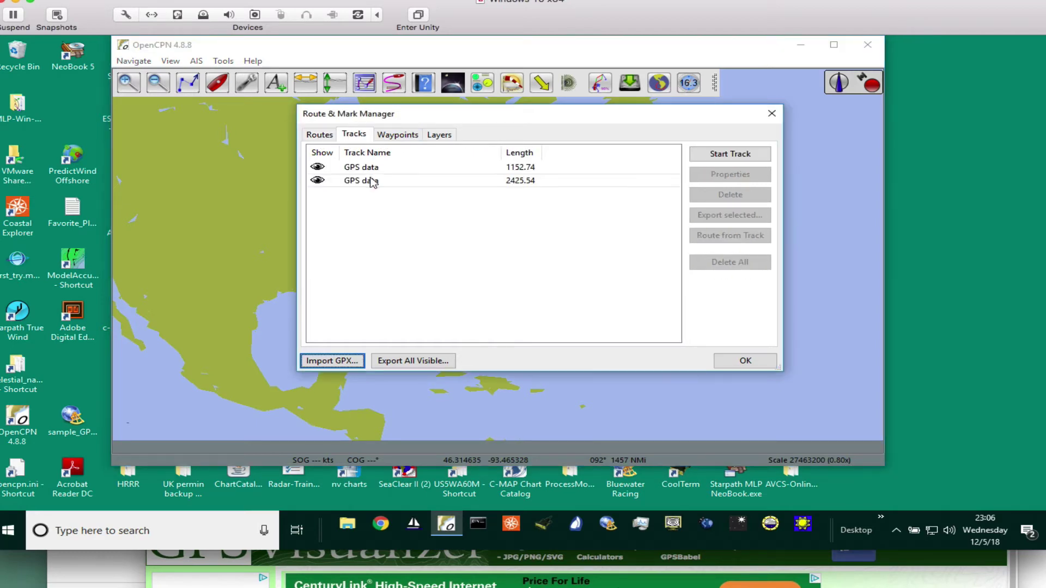
pyautogui.click(745, 361)
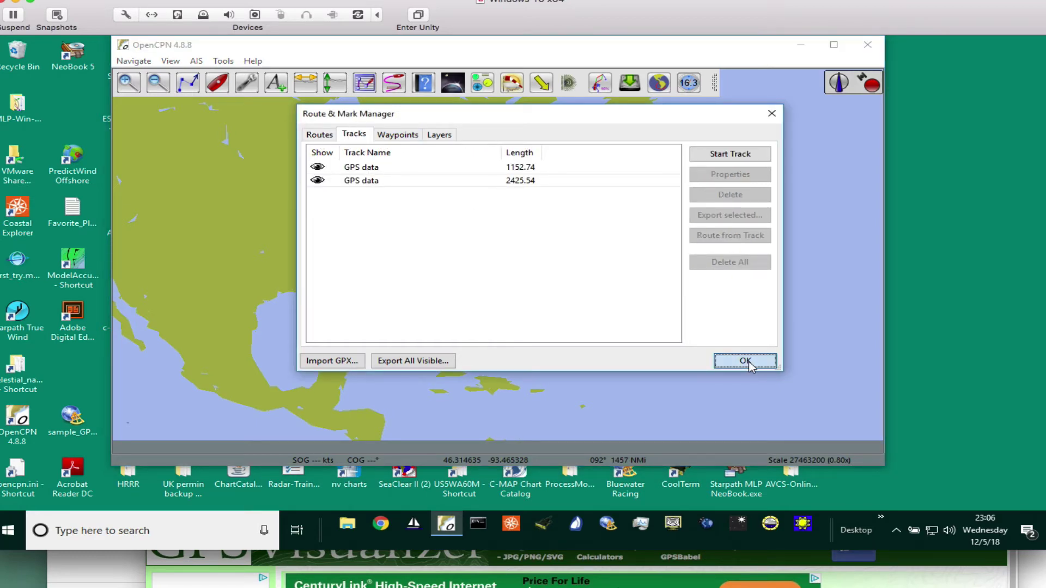
pyautogui.scroll(5, 482, 297)
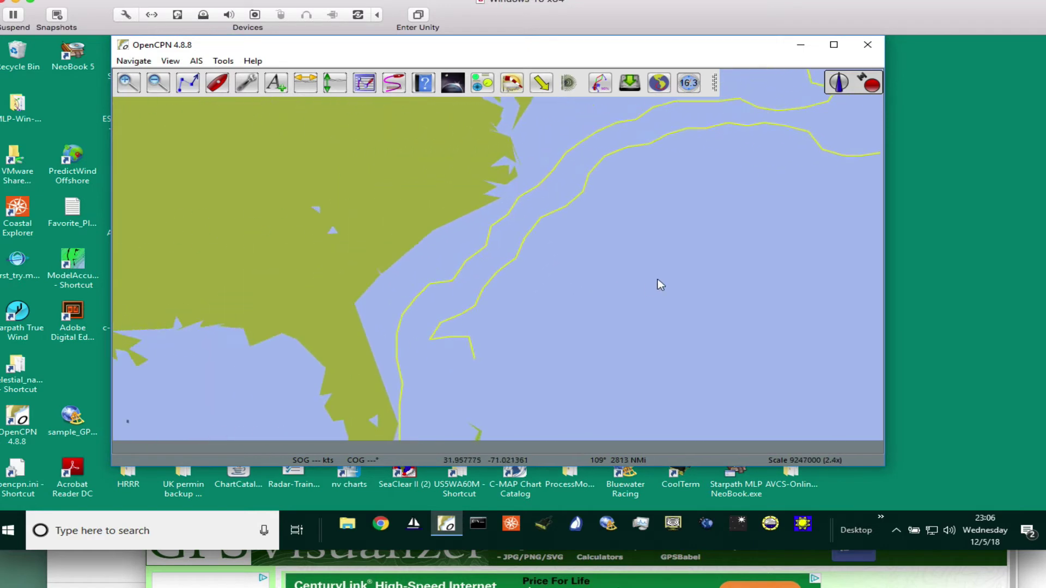
pyautogui.scroll(-3, 592, 329)
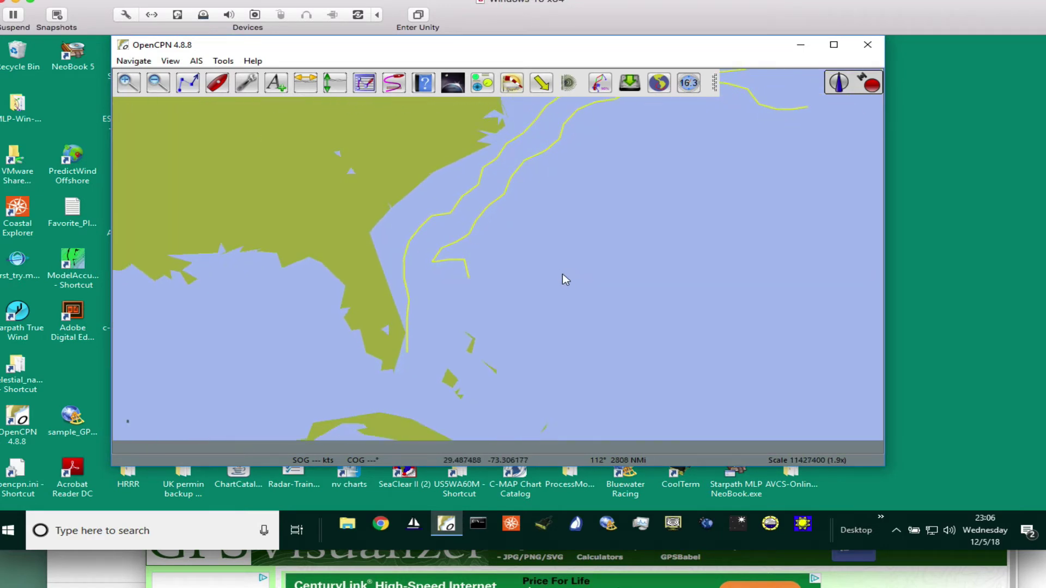
pyautogui.moveTo(530, 267); pyautogui.dragTo(486, 374)
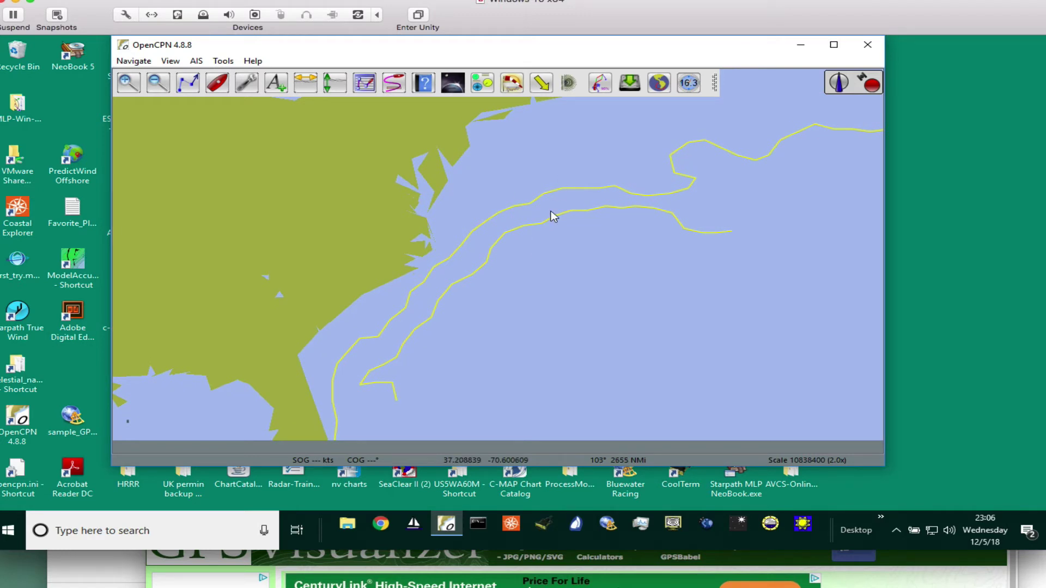
pyautogui.scroll(3, 467, 276)
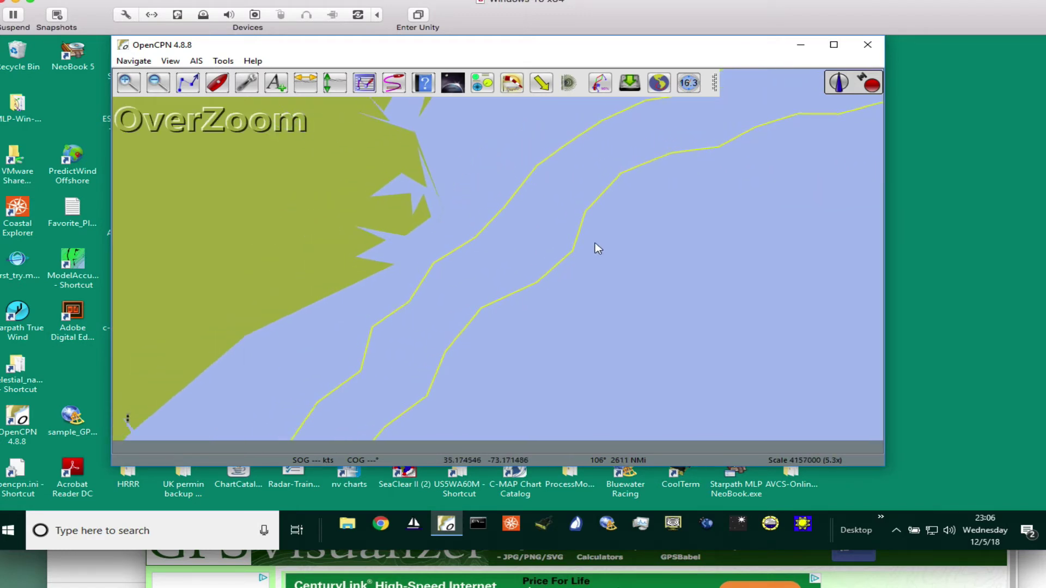
pyautogui.scroll(2, 550, 259)
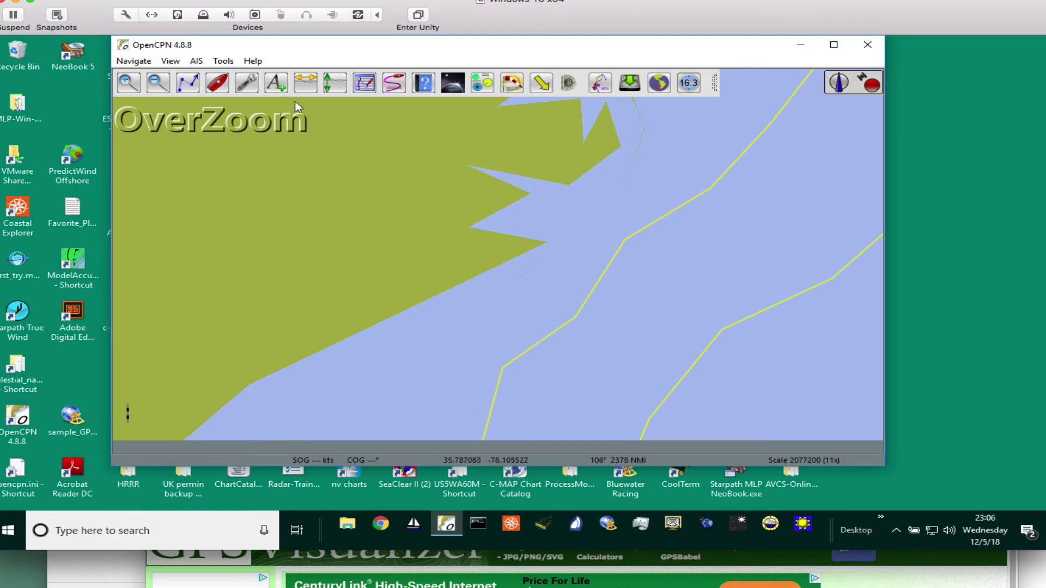
pyautogui.scroll(-2, 518, 245)
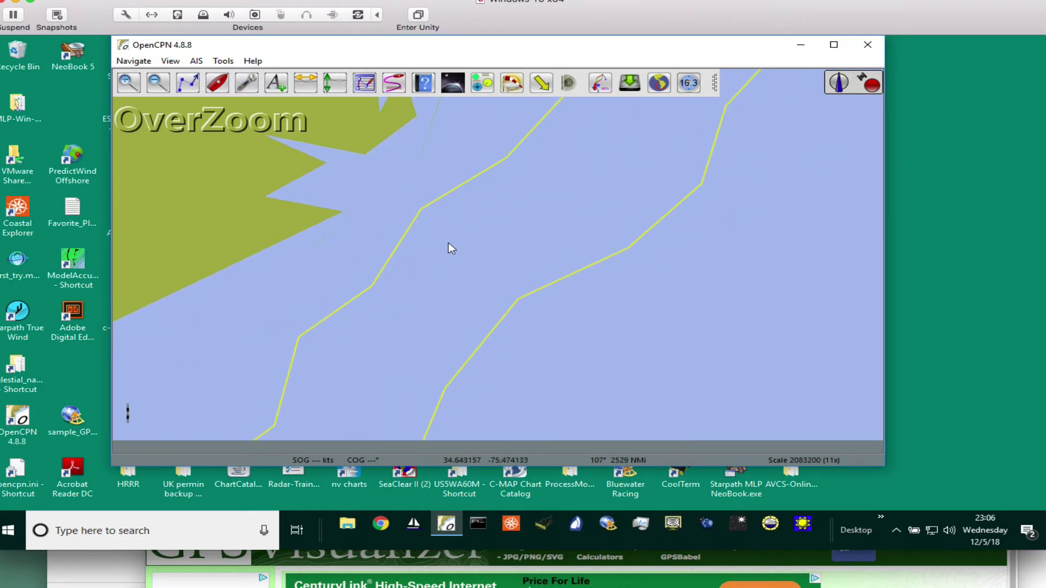
pyautogui.scroll(-3, 463, 261)
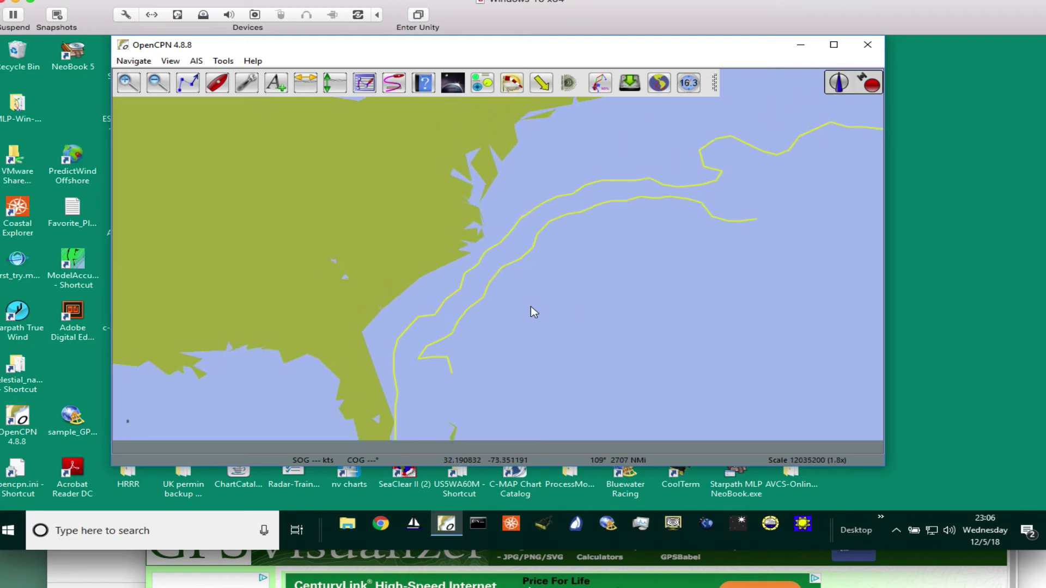
pyautogui.scroll(2, 533, 310)
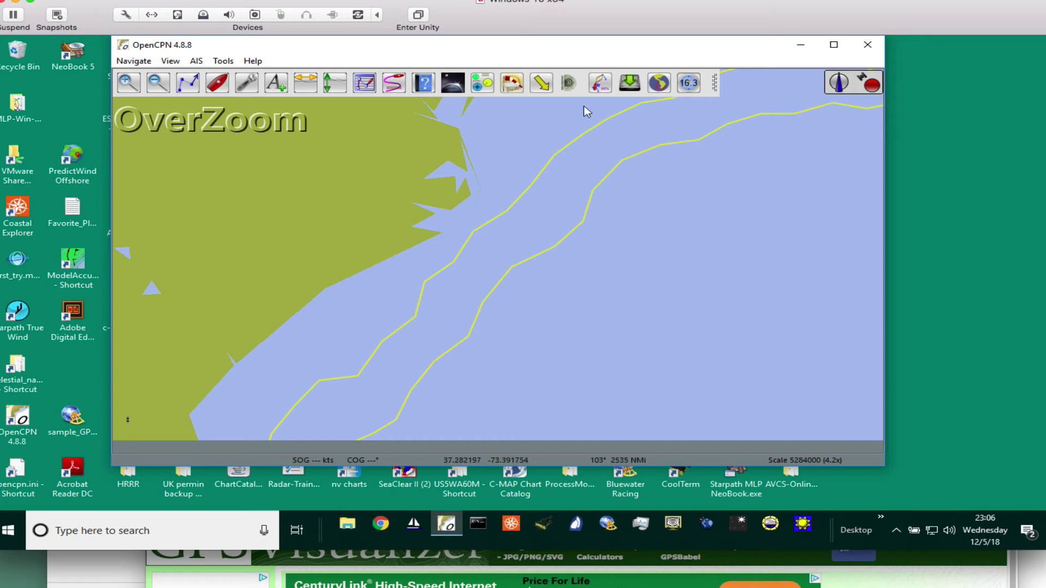
pyautogui.moveTo(486, 50); pyautogui.dragTo(565, 53)
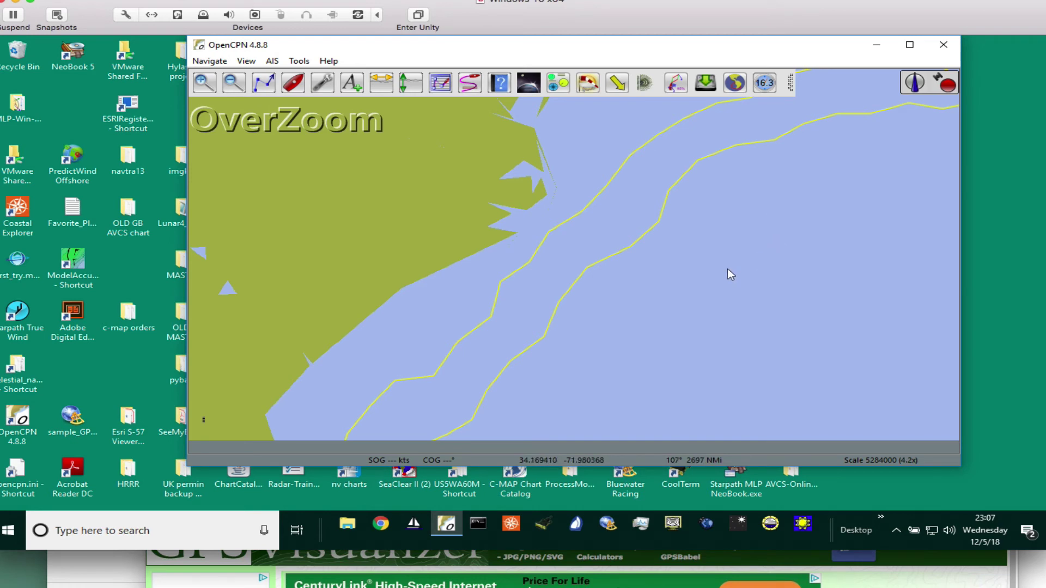
pyautogui.scroll(-2, 727, 270)
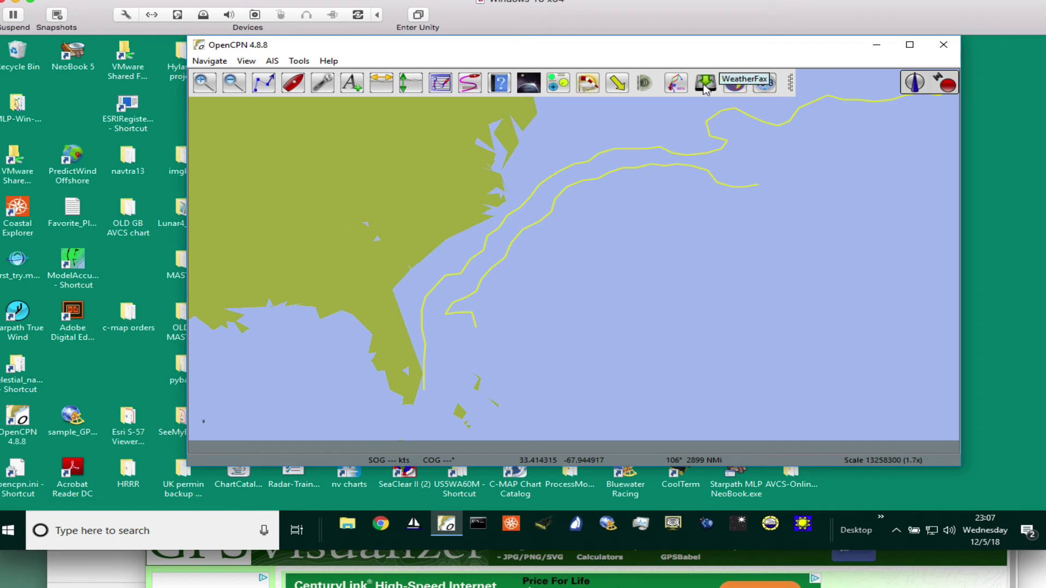
# Overlay the gsscofa.gif weather fax on the chart and move the Weather Fax panel aside
pyautogui.click(706, 86)
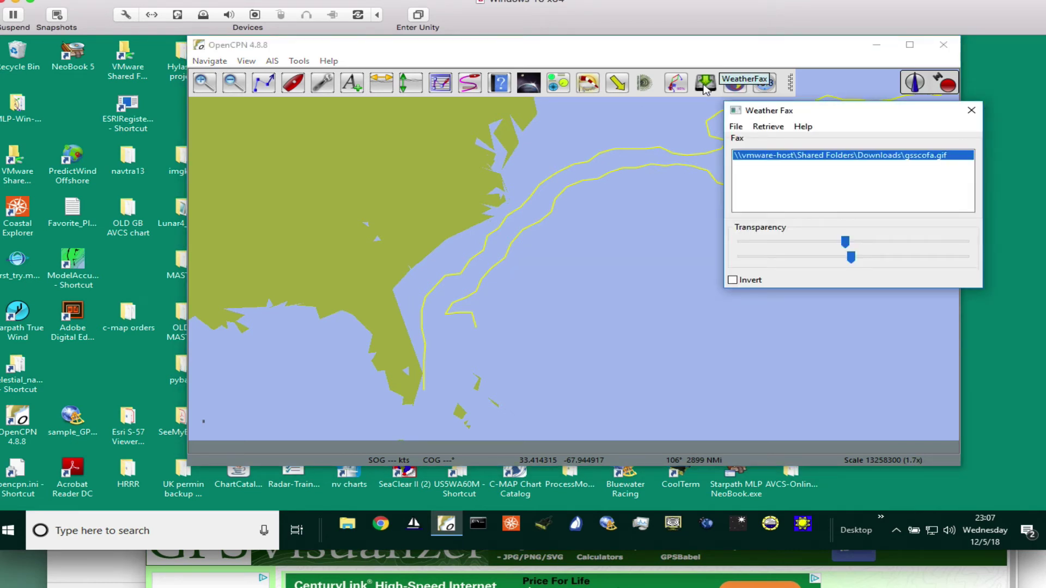
pyautogui.click(770, 156)
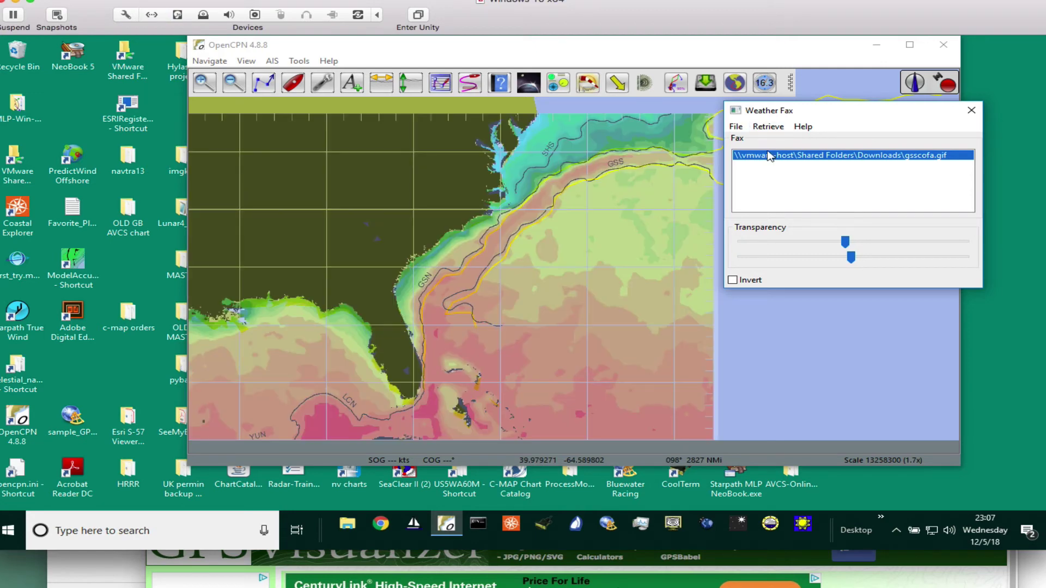
pyautogui.moveTo(411, 312); pyautogui.dragTo(518, 214)
pyautogui.moveTo(850, 118); pyautogui.dragTo(1032, 384)
pyautogui.moveTo(456, 226); pyautogui.dragTo(492, 165)
pyautogui.scroll(3, 518, 211)
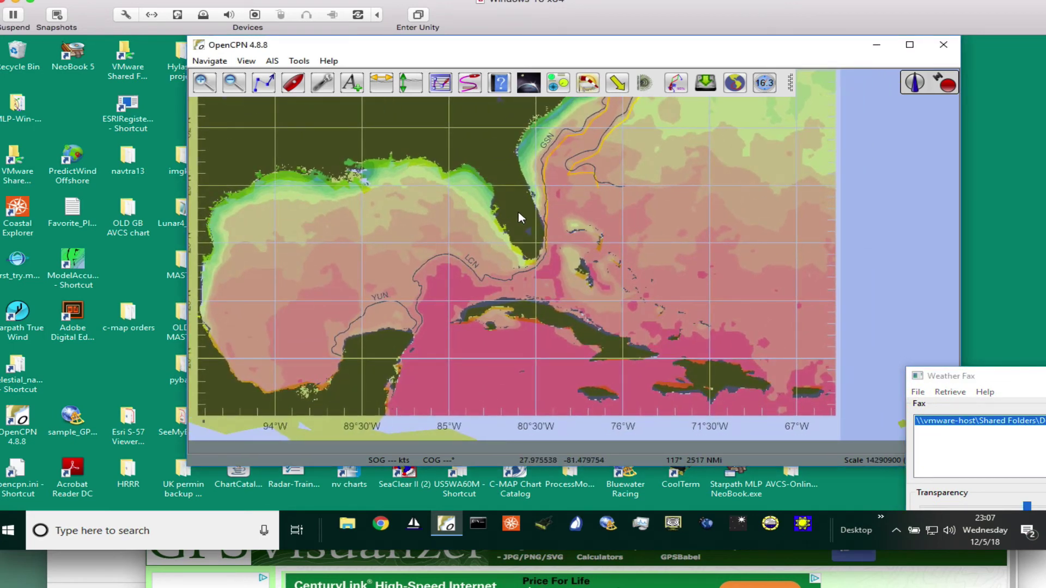
# Pan and zoom along Florida's east coast to compare the fax with the tracks
pyautogui.moveTo(549, 258); pyautogui.dragTo(535, 296)
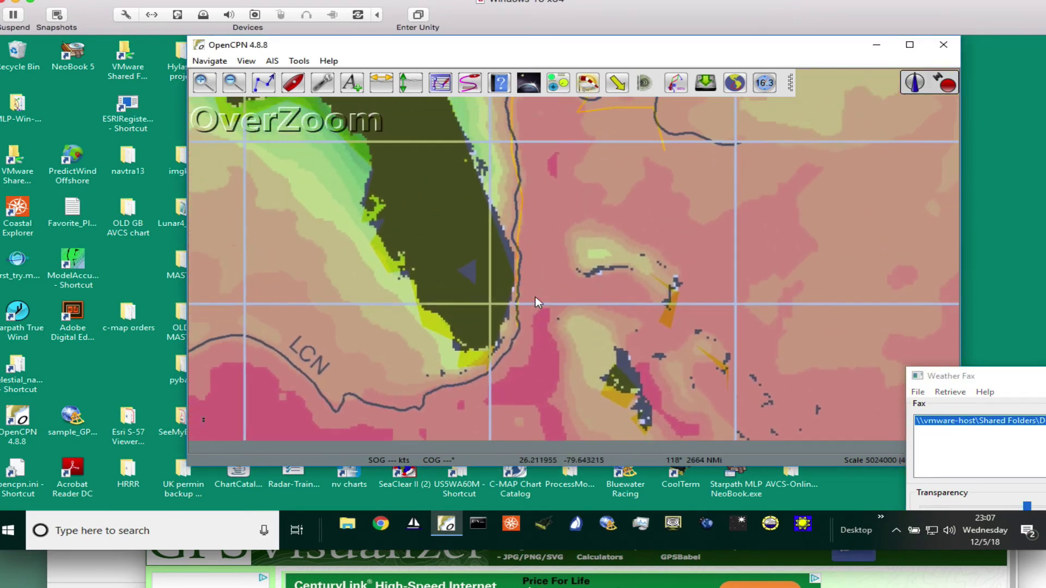
pyautogui.scroll(3, 586, 279)
pyautogui.scroll(-5, 485, 275)
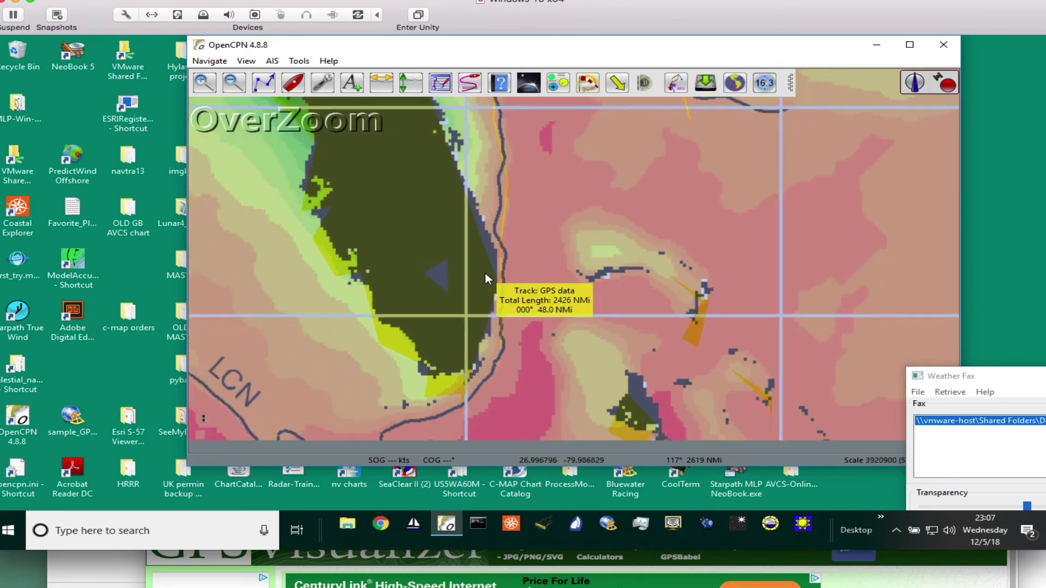
pyautogui.scroll(1, 560, 221)
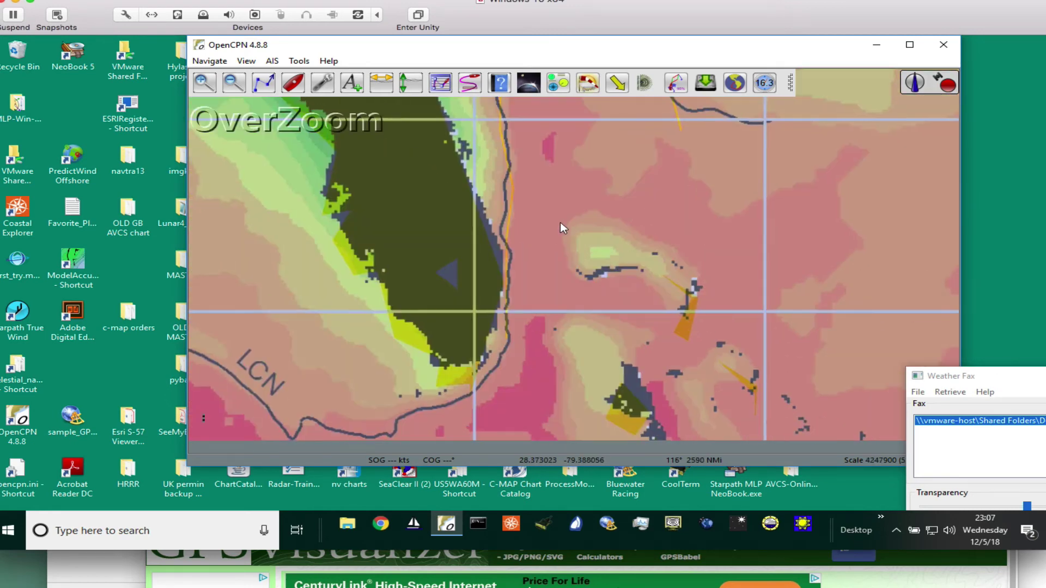
pyautogui.scroll(-2, 560, 222)
pyautogui.moveTo(558, 259); pyautogui.dragTo(501, 338)
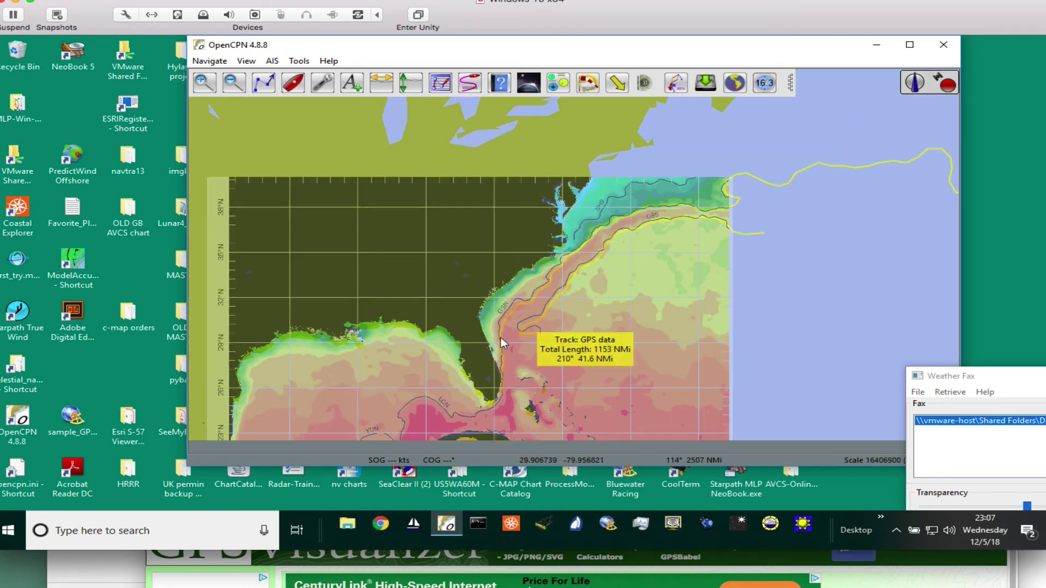
pyautogui.scroll(2, 520, 295)
pyautogui.moveTo(533, 265); pyautogui.dragTo(530, 259)
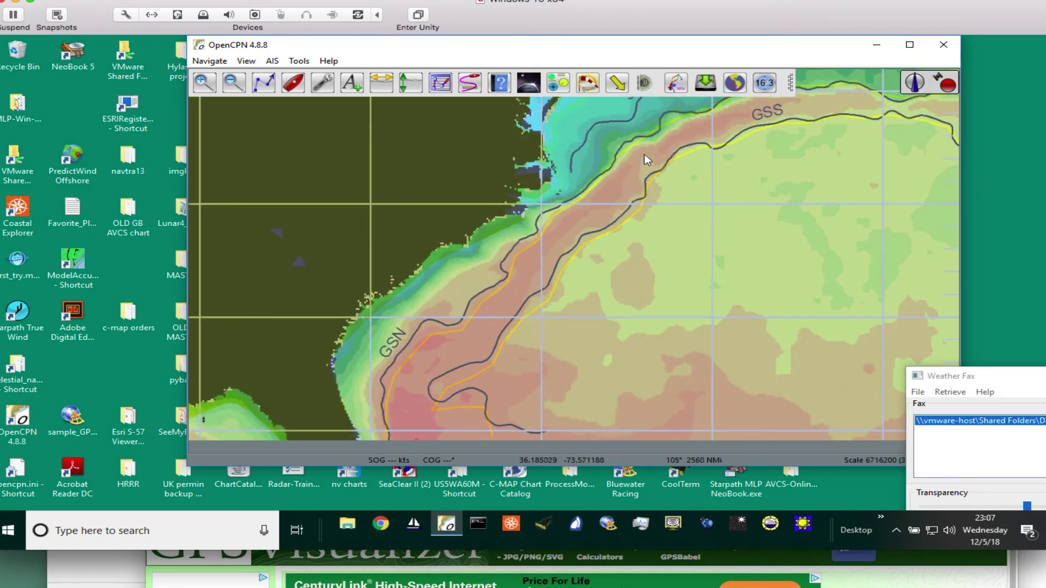
# Follow the GSS and GSN walls north to the Chesapeake coast, then bring the fax panel back
pyautogui.moveTo(631, 273); pyautogui.dragTo(581, 254)
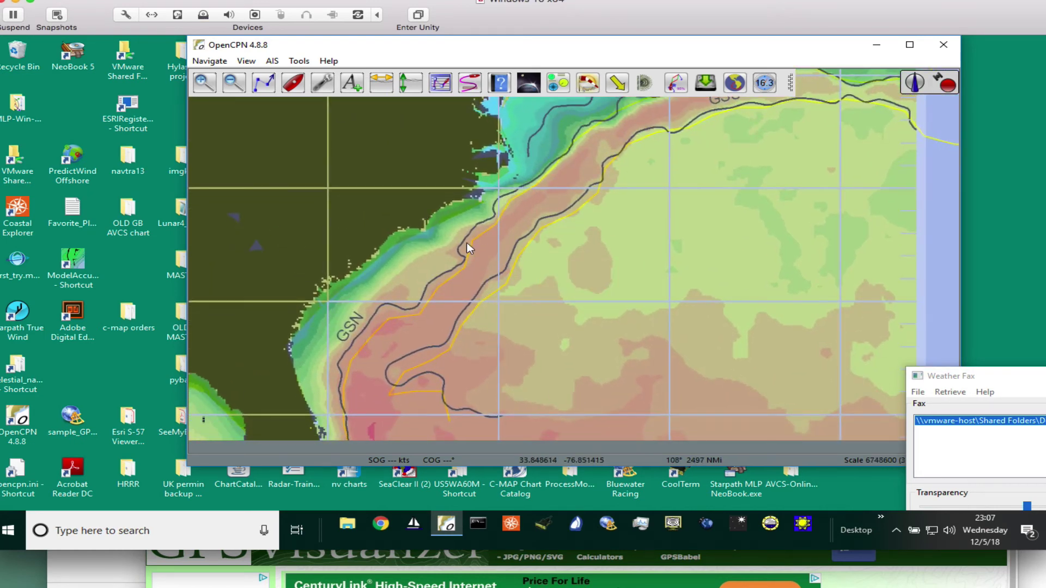
pyautogui.moveTo(496, 303)
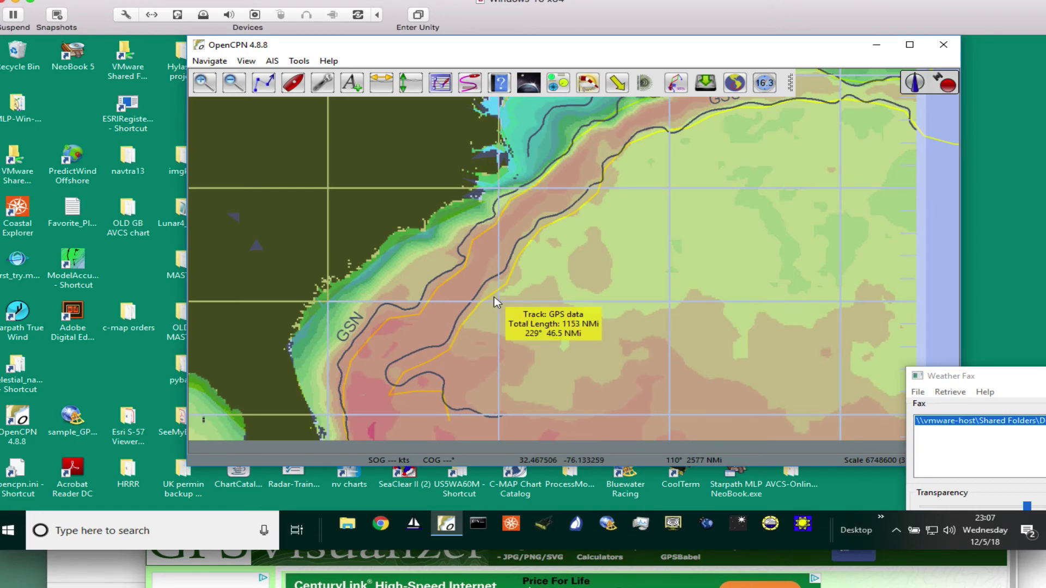
pyautogui.moveTo(587, 175); pyautogui.dragTo(479, 309)
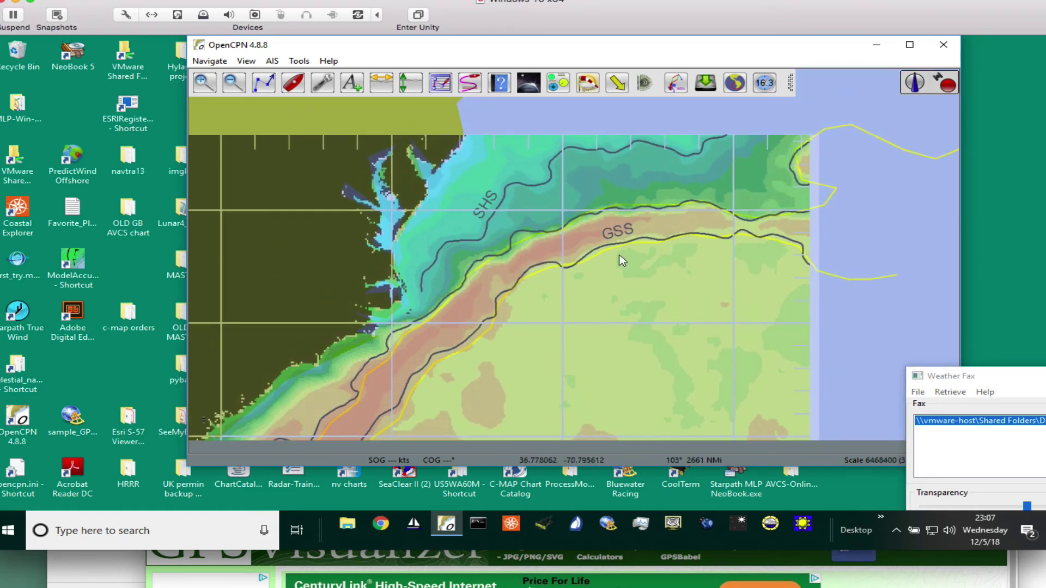
pyautogui.moveTo(622, 261); pyautogui.dragTo(742, 134)
pyautogui.moveTo(583, 273); pyautogui.dragTo(589, 212)
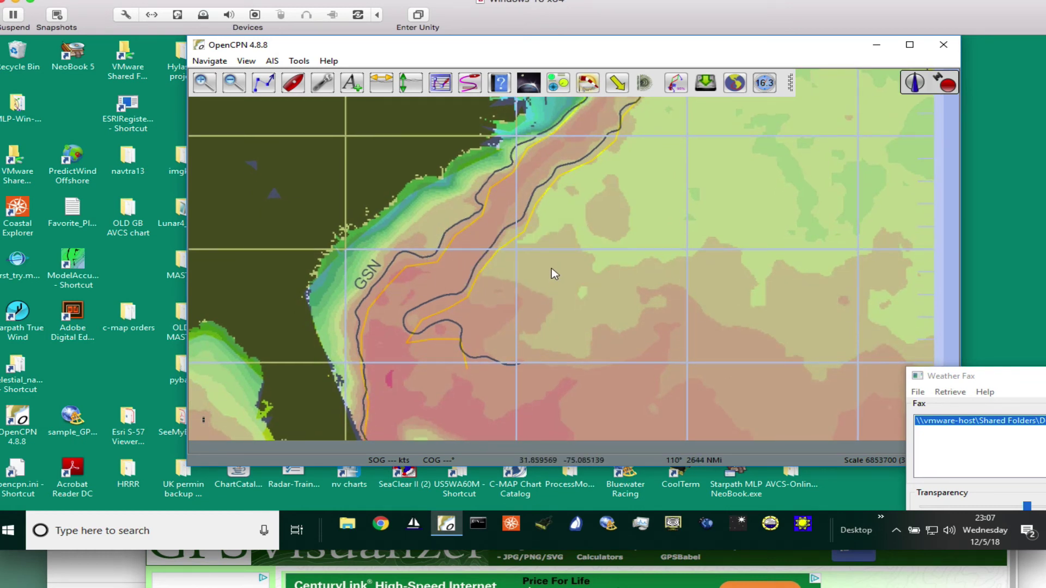
pyautogui.moveTo(1007, 383); pyautogui.dragTo(799, 187)
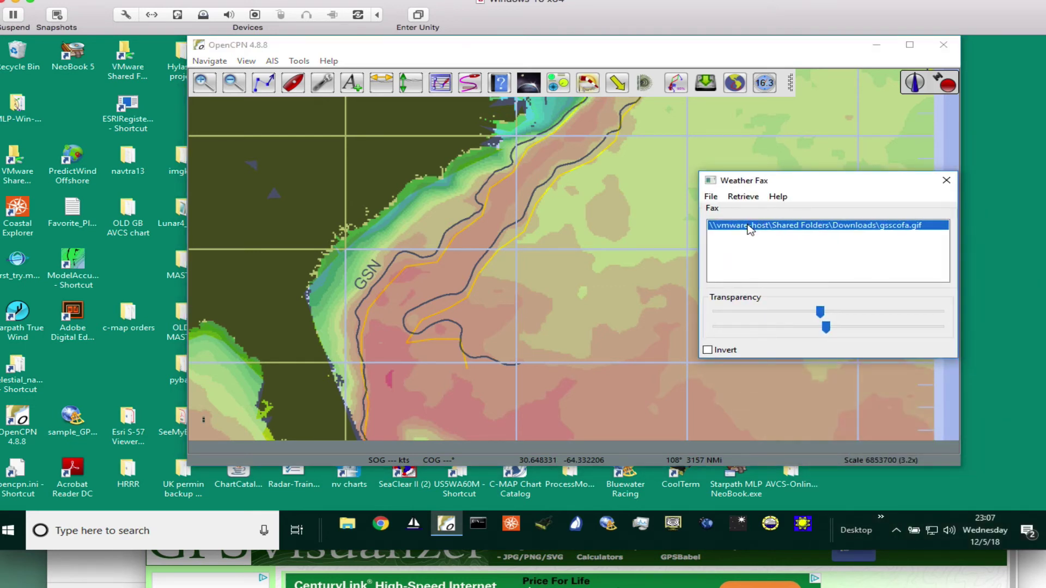
# Open gsscofa.gif in the Weather Fax Image editor via File > Edit
pyautogui.click(711, 197)
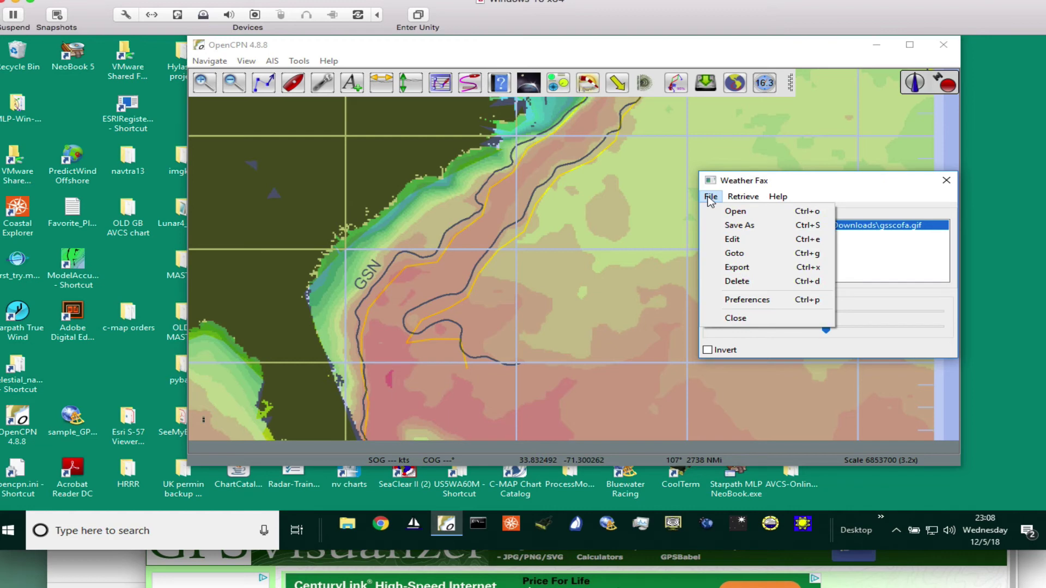
pyautogui.click(739, 241)
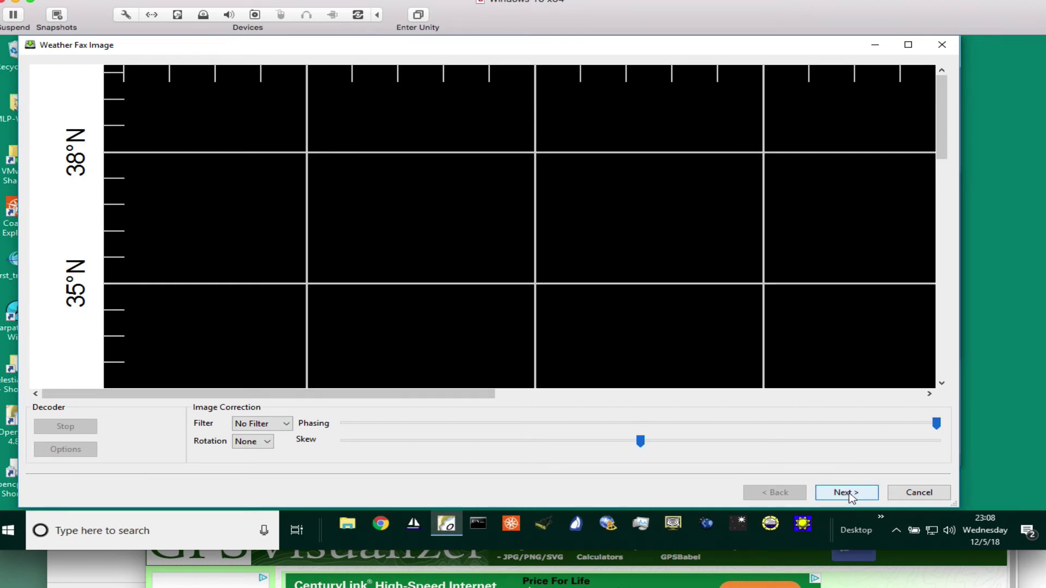
pyautogui.moveTo(941, 88)
pyautogui.mouseDown()
pyautogui.moveTo(933, 283)
pyautogui.moveTo(938, 90)
pyautogui.mouseUp()
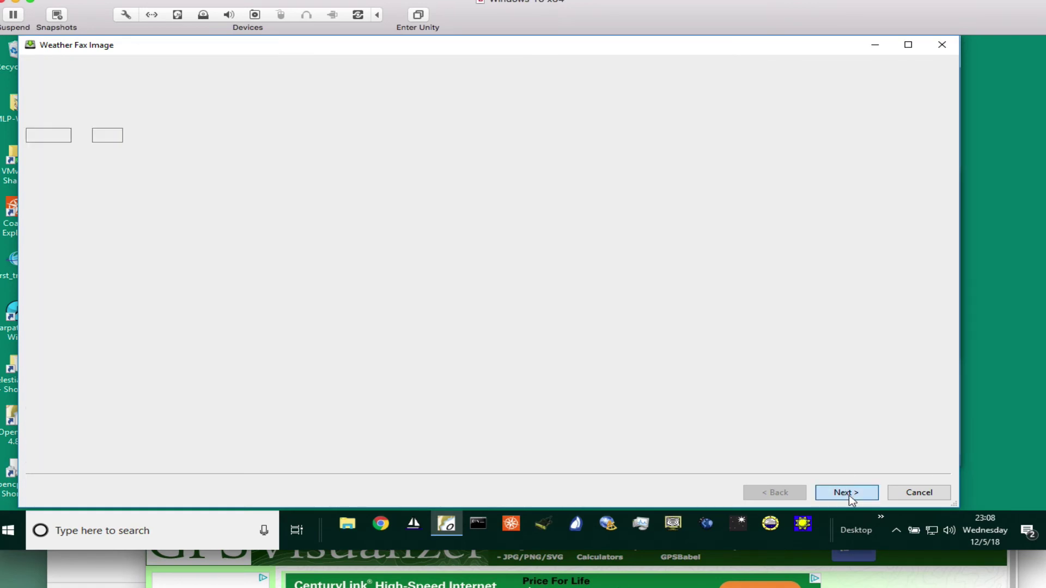
# Advance to the image coordinates page and mark a reference point on the fax
pyautogui.click(846, 492)
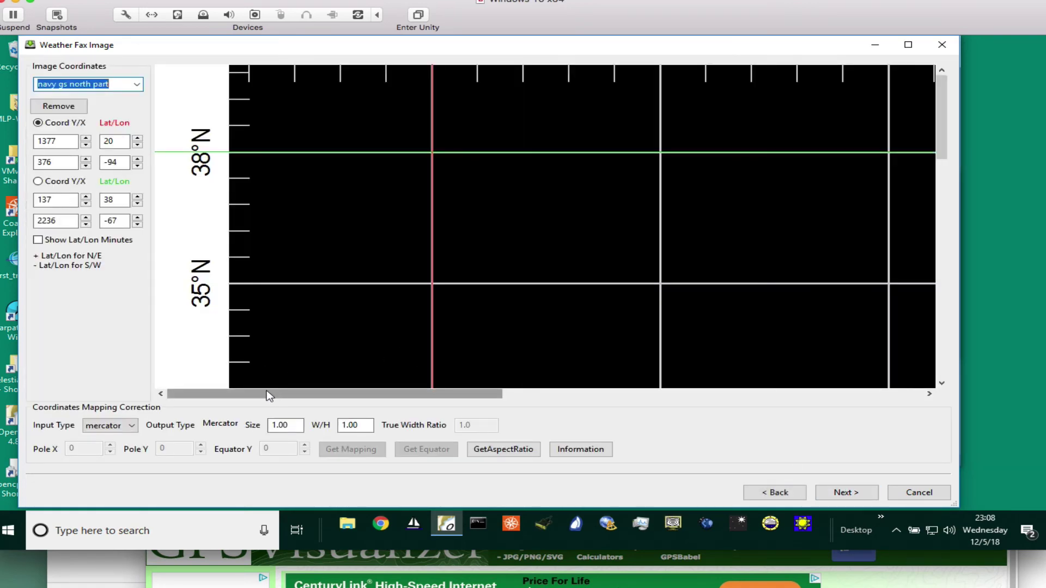
pyautogui.moveTo(942, 100); pyautogui.dragTo(941, 335)
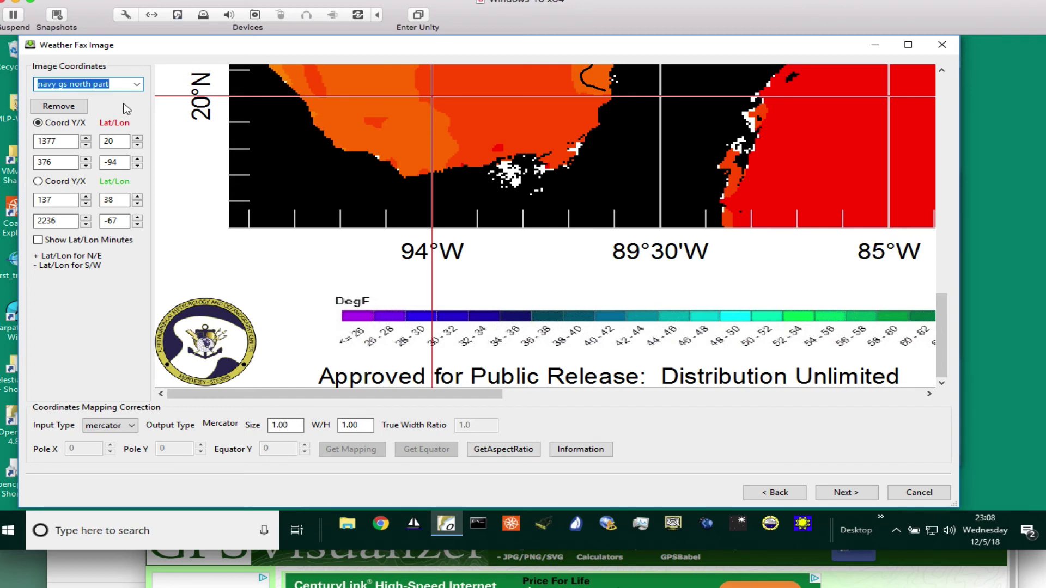
pyautogui.click(476, 386)
pyautogui.moveTo(495, 395); pyautogui.dragTo(951, 435)
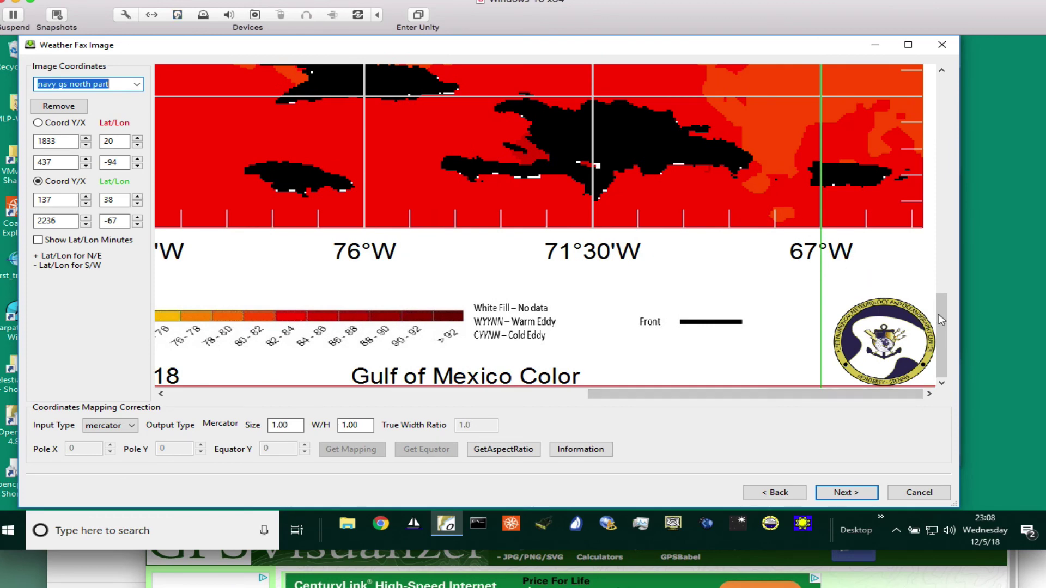
pyautogui.moveTo(938, 313); pyautogui.dragTo(939, 96)
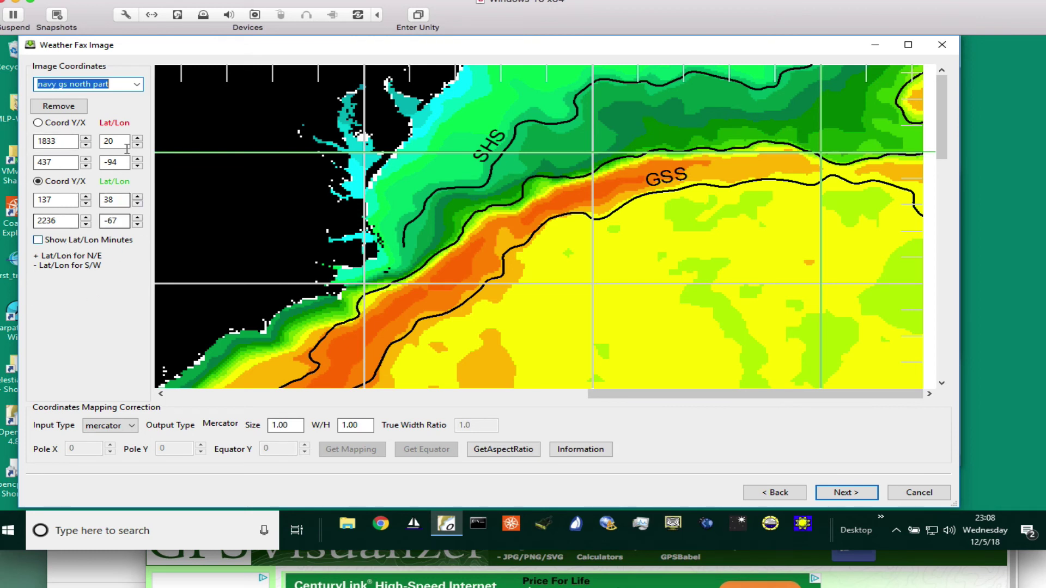
# Apply the 'navy gs north part' coordinate set and finish the wizard
pyautogui.click(137, 84)
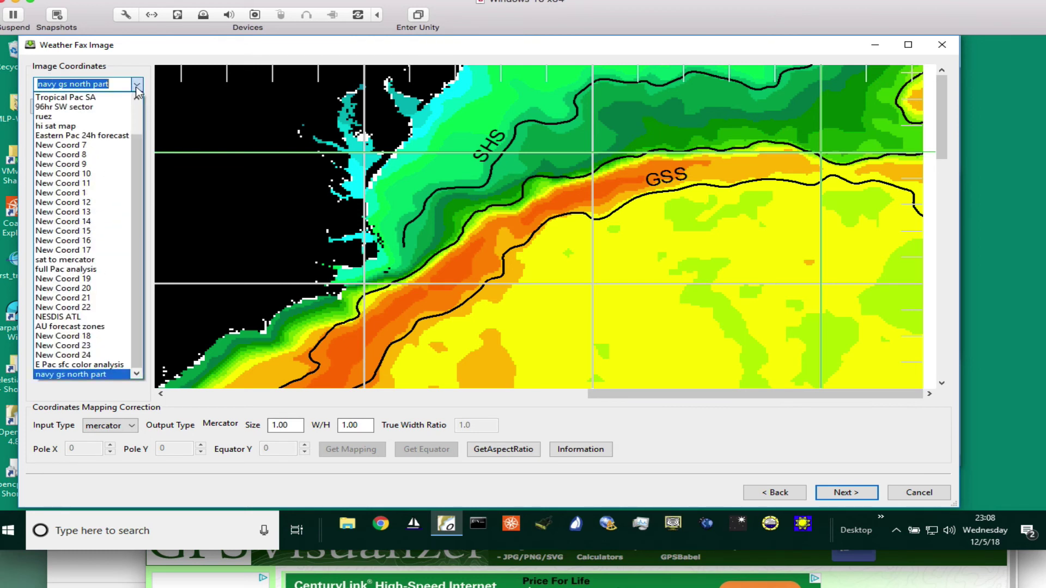
pyautogui.click(68, 380)
pyautogui.click(107, 83)
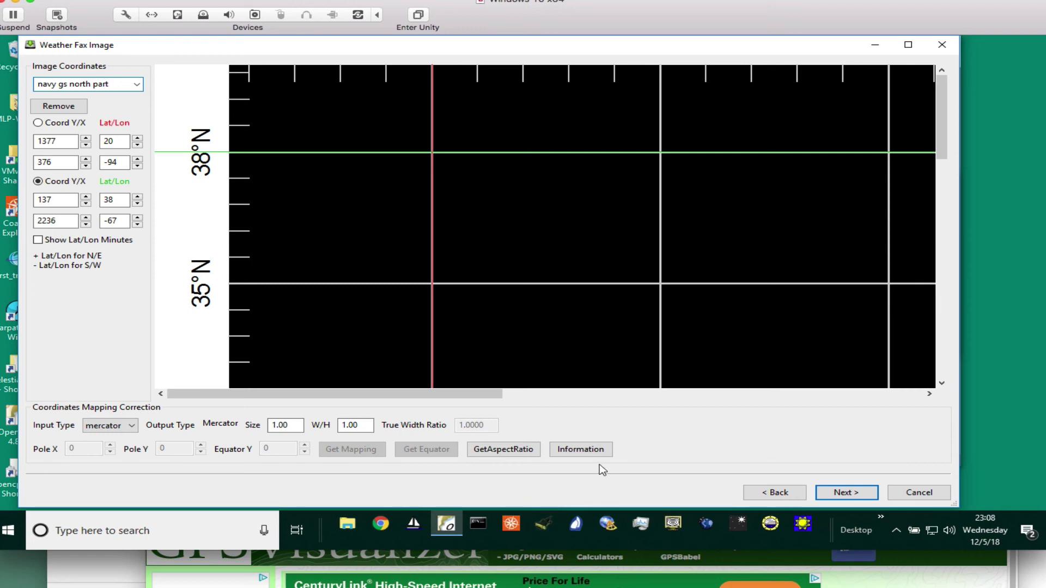
pyautogui.click(845, 494)
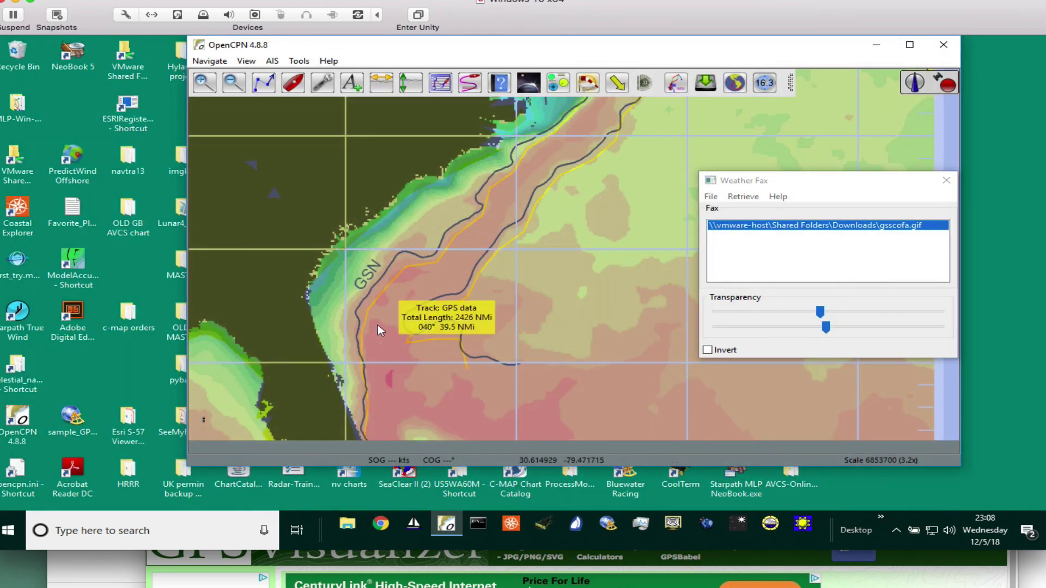
pyautogui.moveTo(378, 325); pyautogui.dragTo(349, 227)
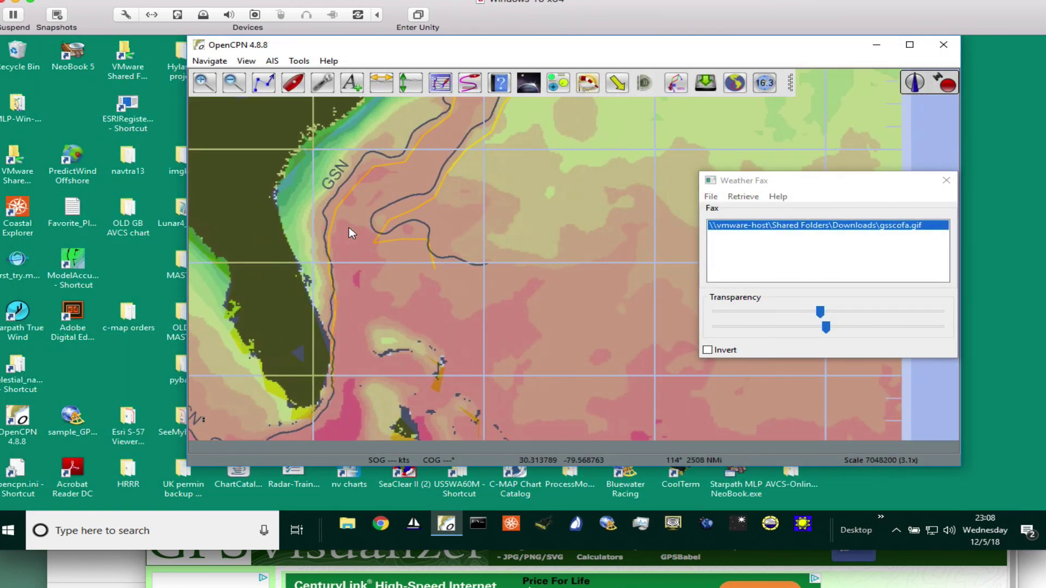